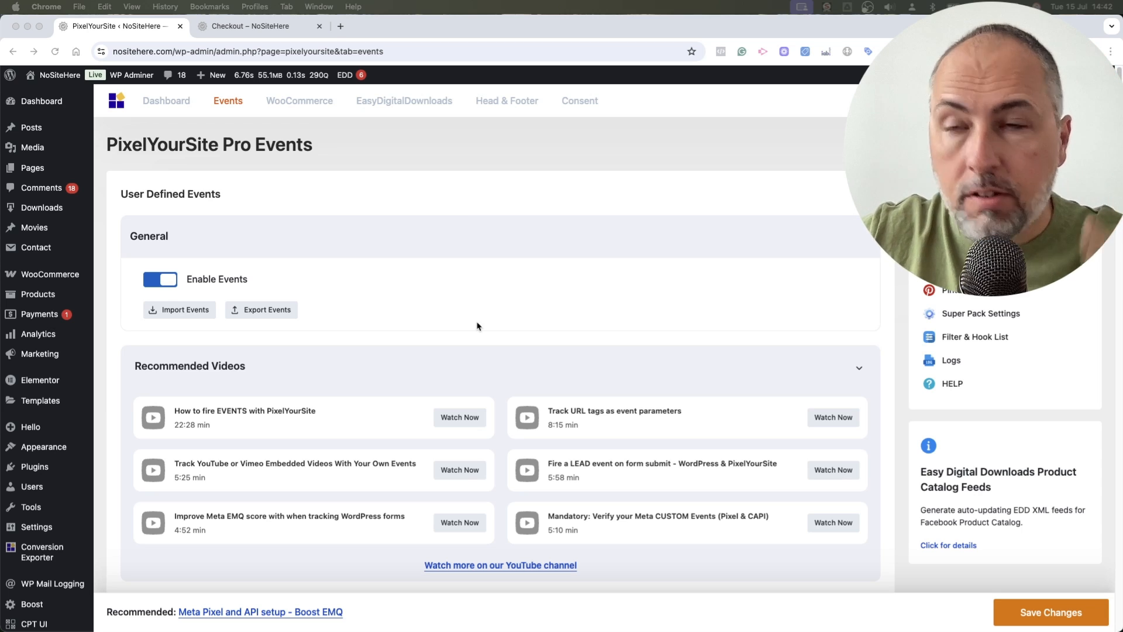
# Step: Add a new event to the Events List and name it ShippingInfo
pyautogui.click(469, 216)
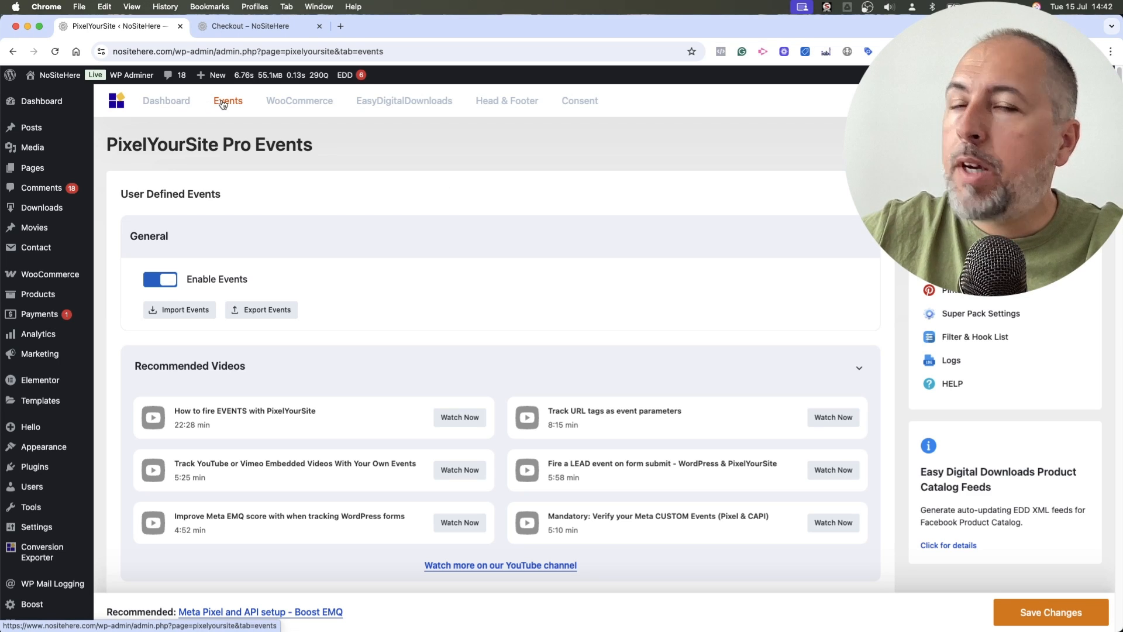
pyautogui.scroll(-5, 539, 329)
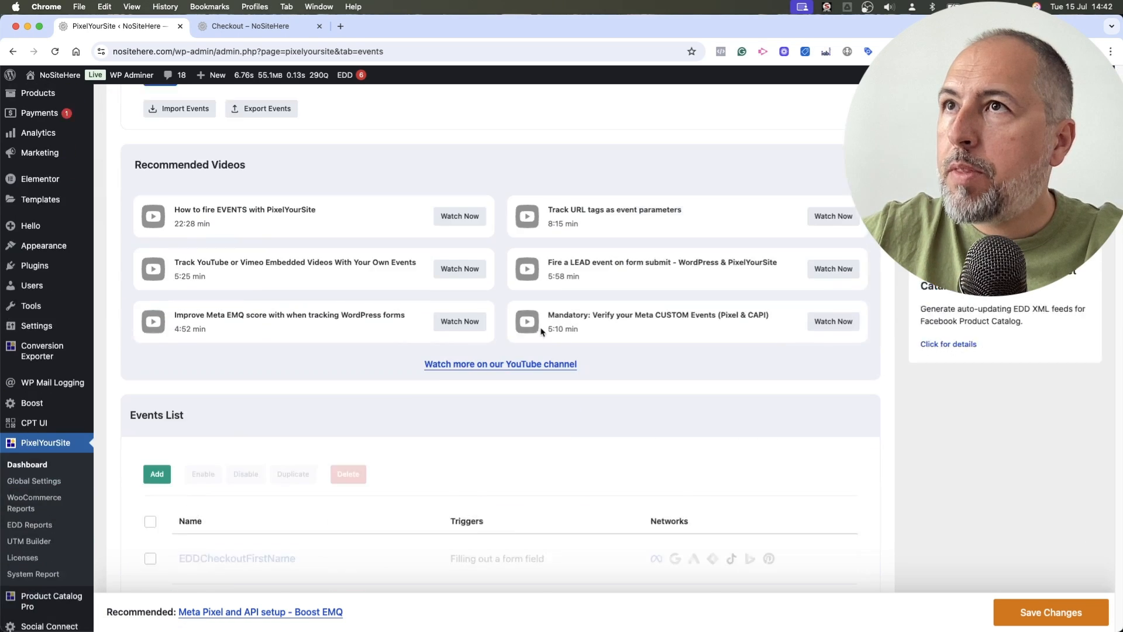
pyautogui.click(158, 233)
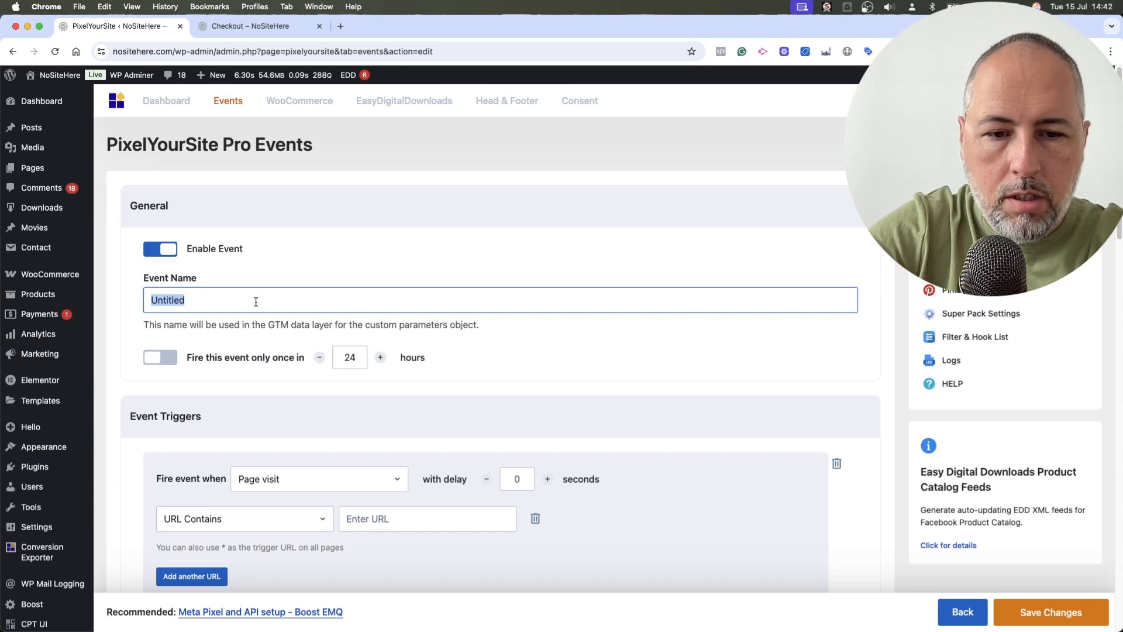
pyautogui.write('ShippingInfo')
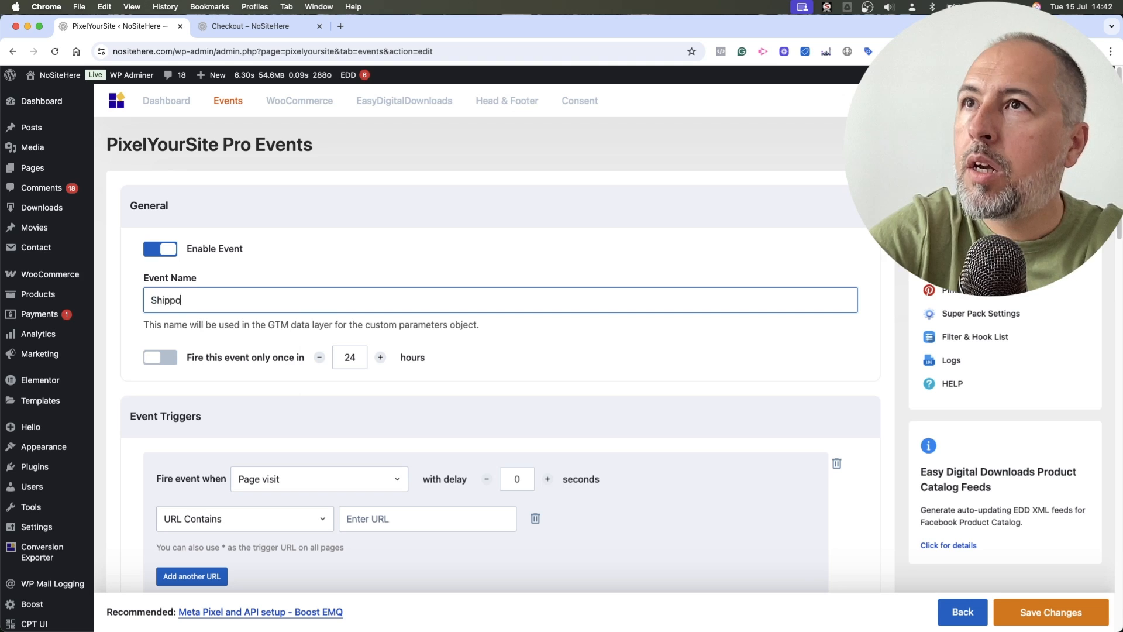
# Step: Set the event trigger to fire on Filling out a form field
pyautogui.scroll(-3, 261, 383)
pyautogui.click(284, 299)
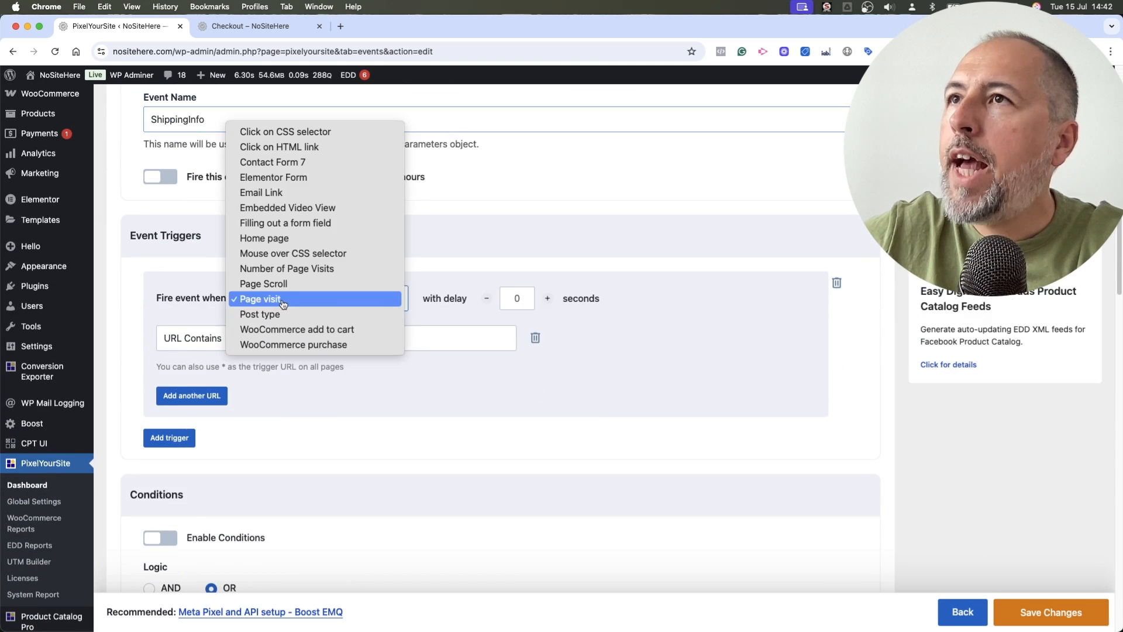
pyautogui.click(286, 224)
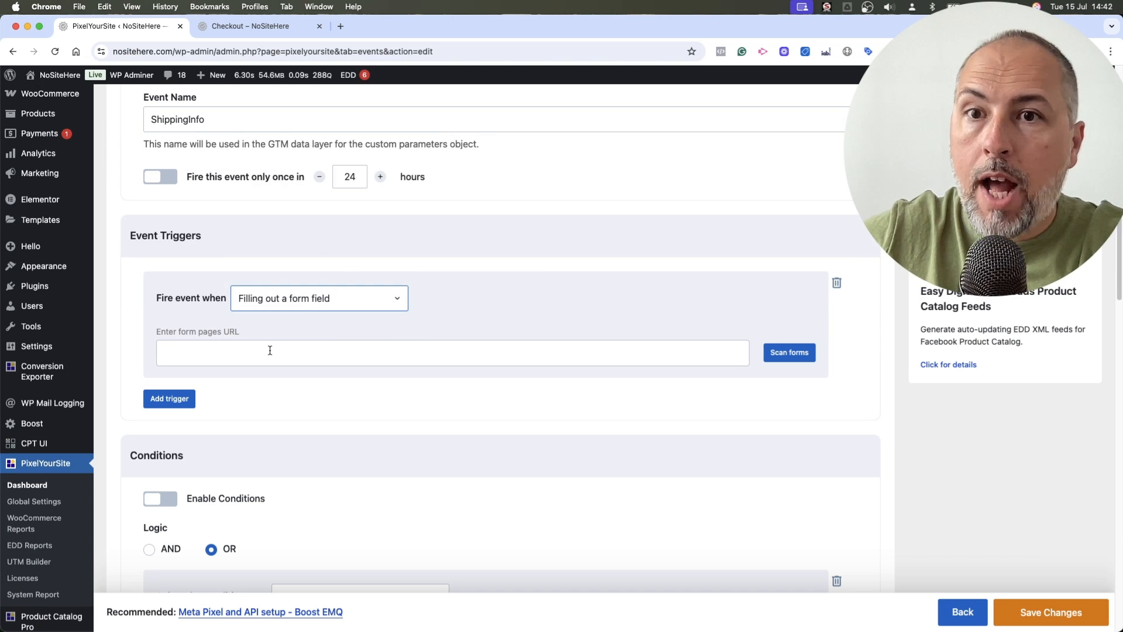
# Step: Copy the checkout page's URL, nositehere.com/checkout, into the trigger's form pages URL and scan that page for forms
pyautogui.click(258, 29)
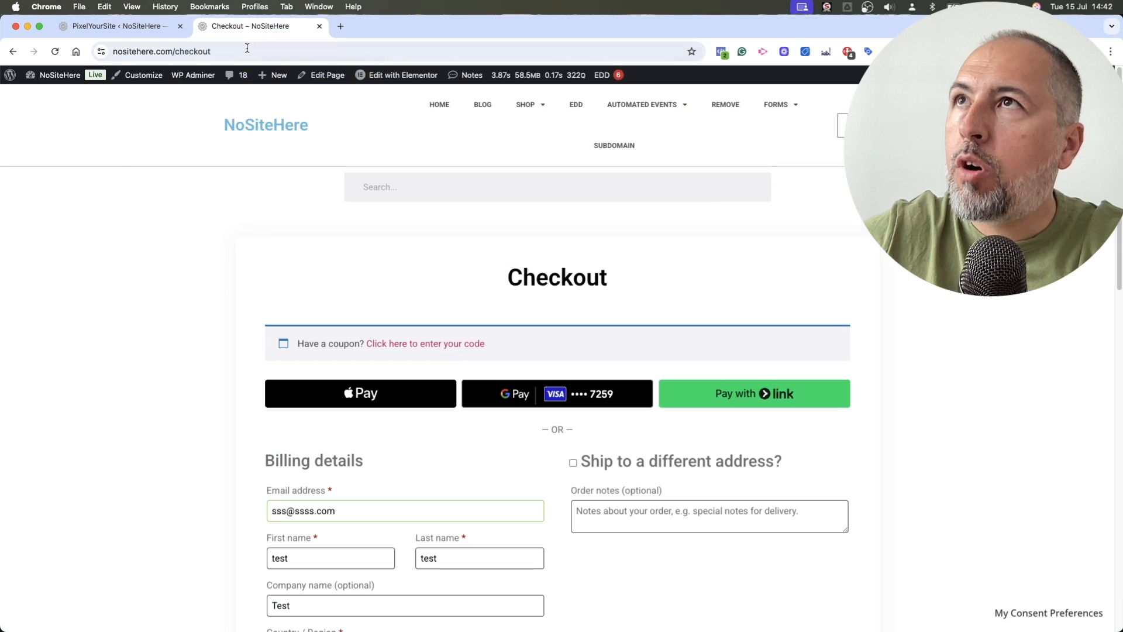
pyautogui.click(243, 53)
pyautogui.press('super+c')
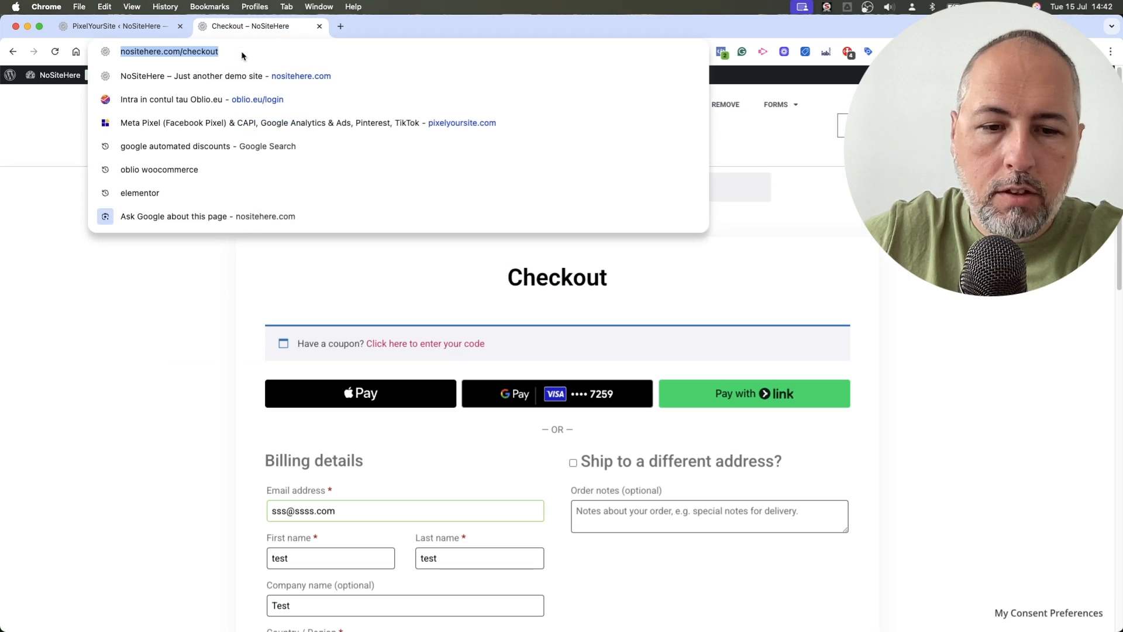
pyautogui.click(113, 25)
pyautogui.click(315, 351)
pyautogui.press('super+v')
pyautogui.press('BackSpace')
pyautogui.click(281, 379)
pyautogui.click(789, 352)
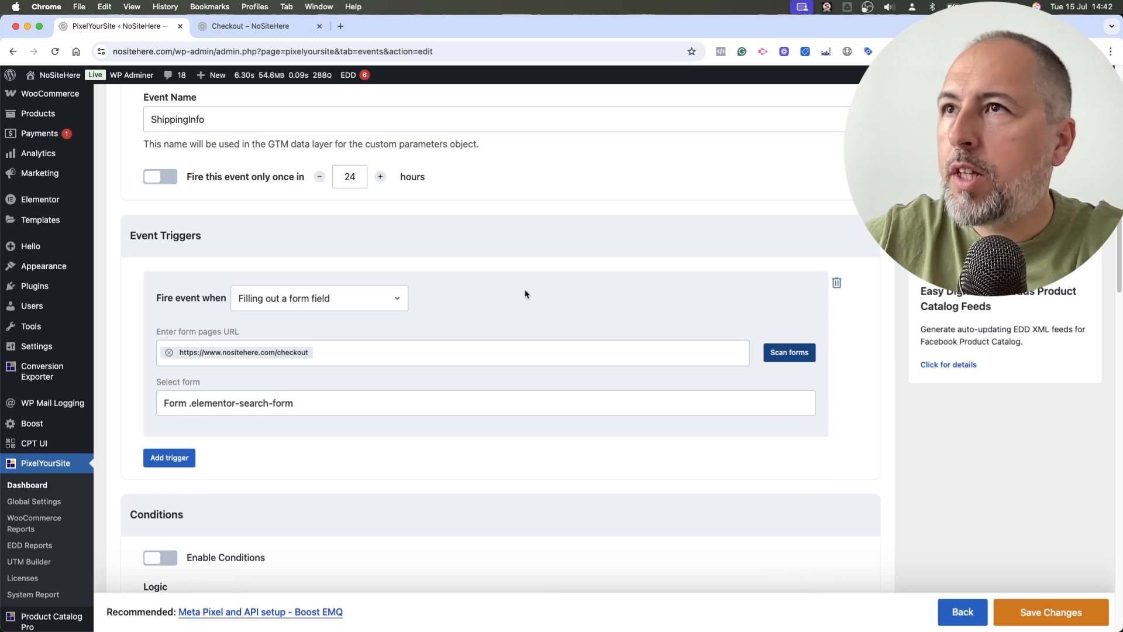
# Step: Select the form .checkout woocommerce-checkout for the trigger
pyautogui.click(370, 402)
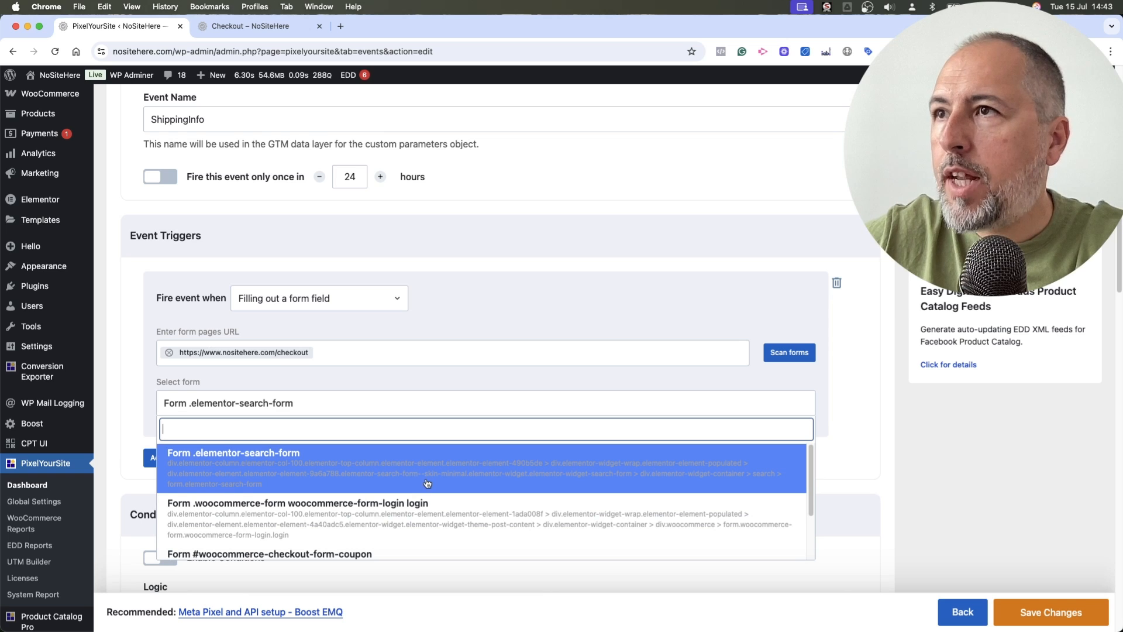
pyautogui.scroll(-3, 378, 491)
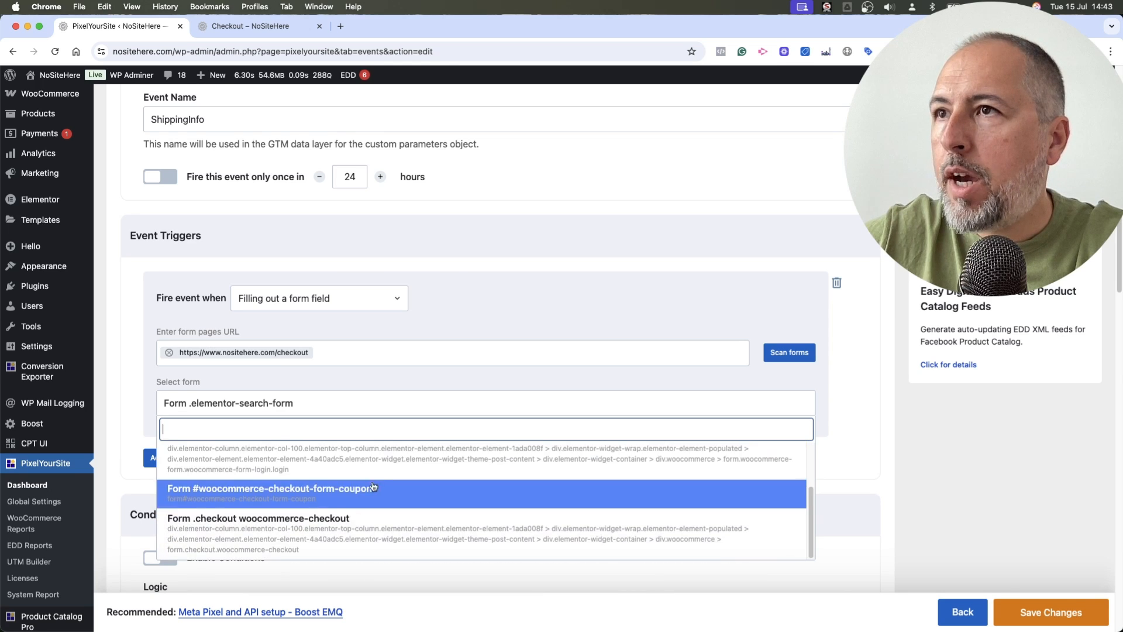
pyautogui.click(328, 531)
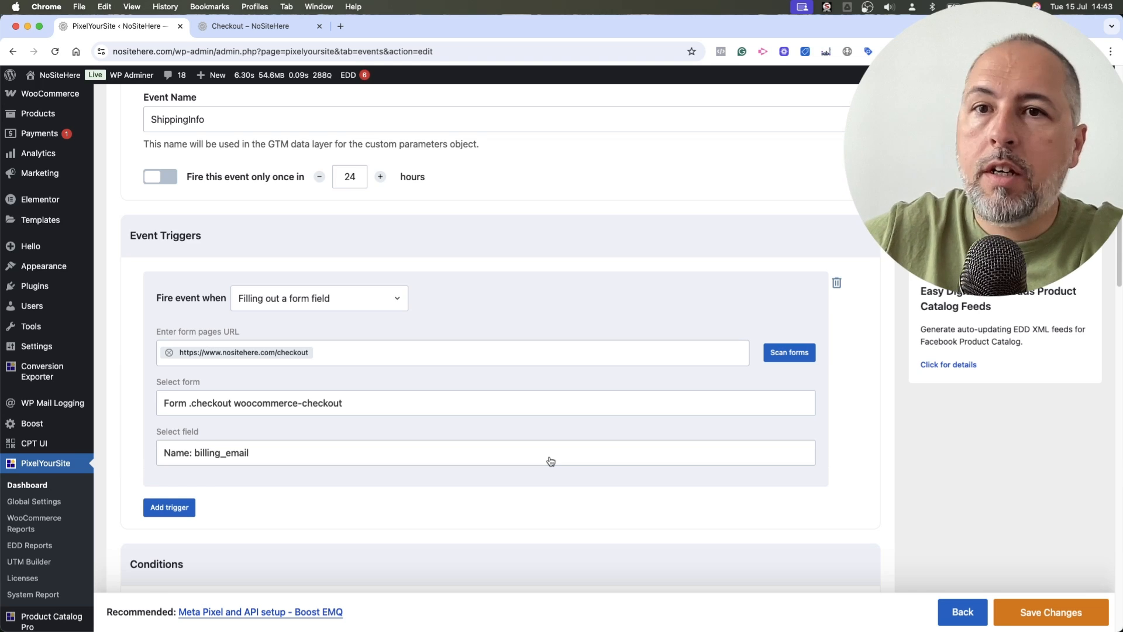
# Step: Examine the billing fields on the checkout page and the shipping fields offered by Ship to a different address
pyautogui.click(282, 30)
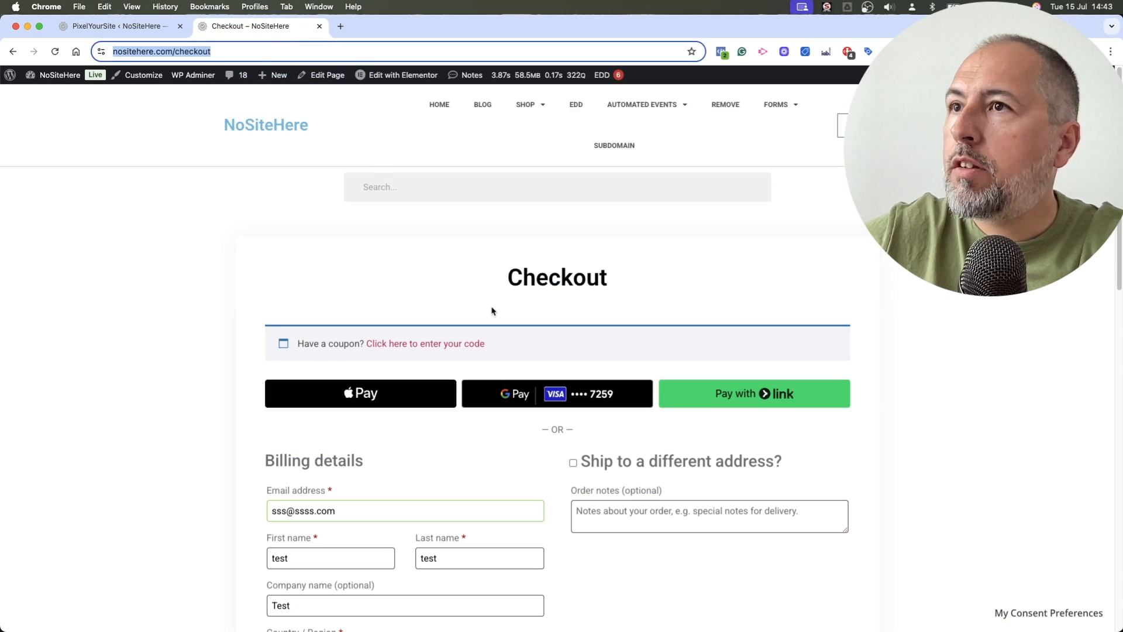
pyautogui.scroll(-4, 491, 310)
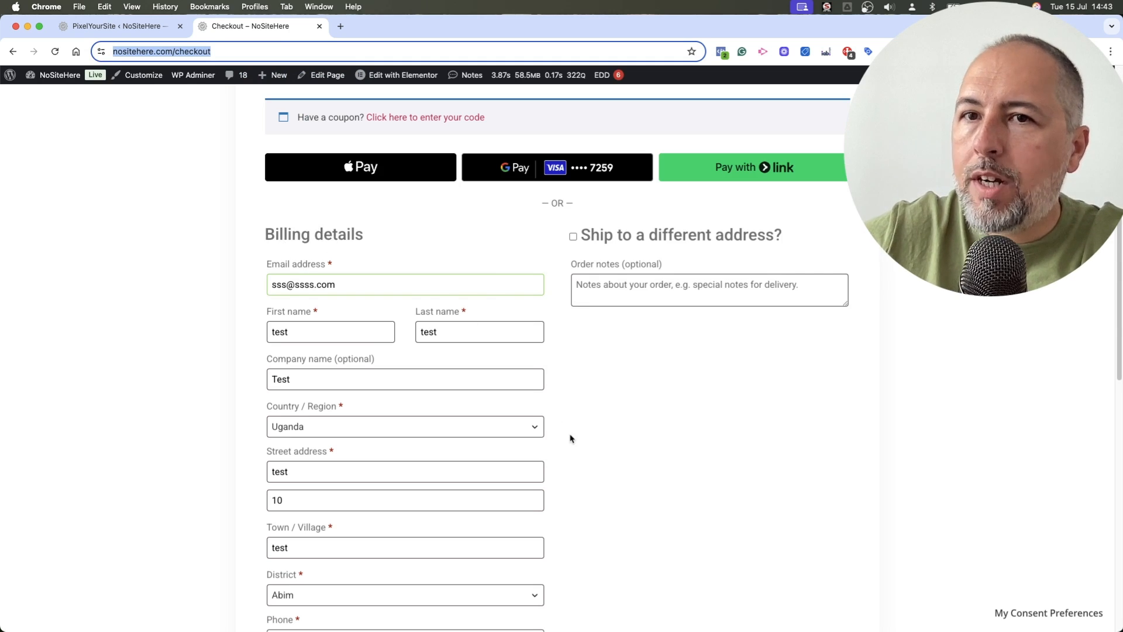
pyautogui.scroll(-3, 571, 437)
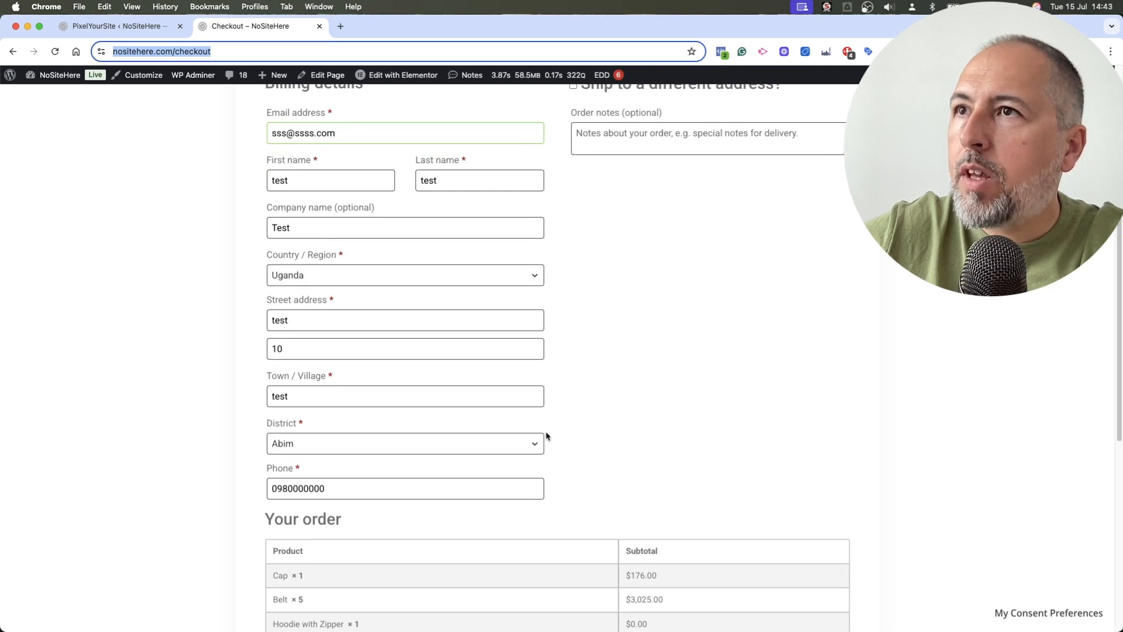
pyautogui.scroll(2, 573, 351)
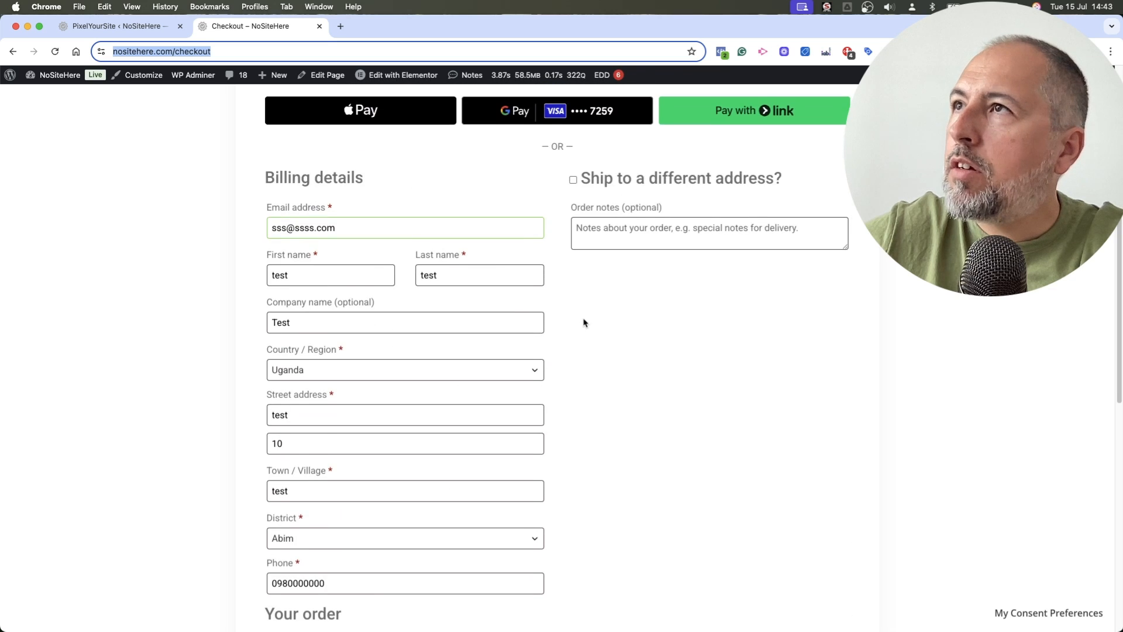
pyautogui.click(573, 182)
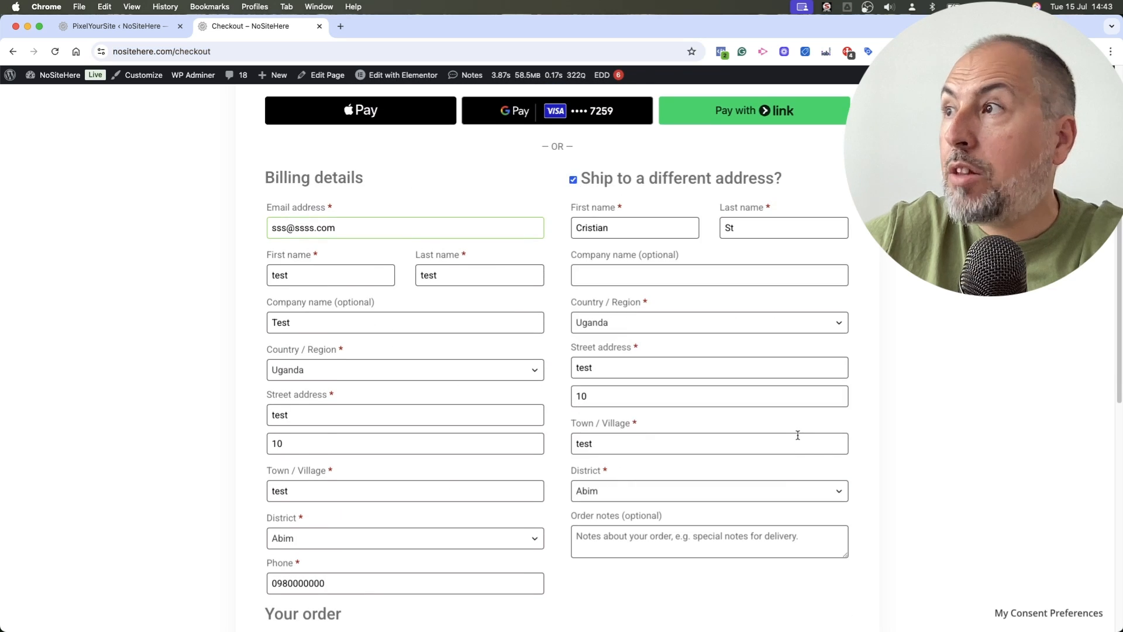
pyautogui.scroll(-1, 760, 420)
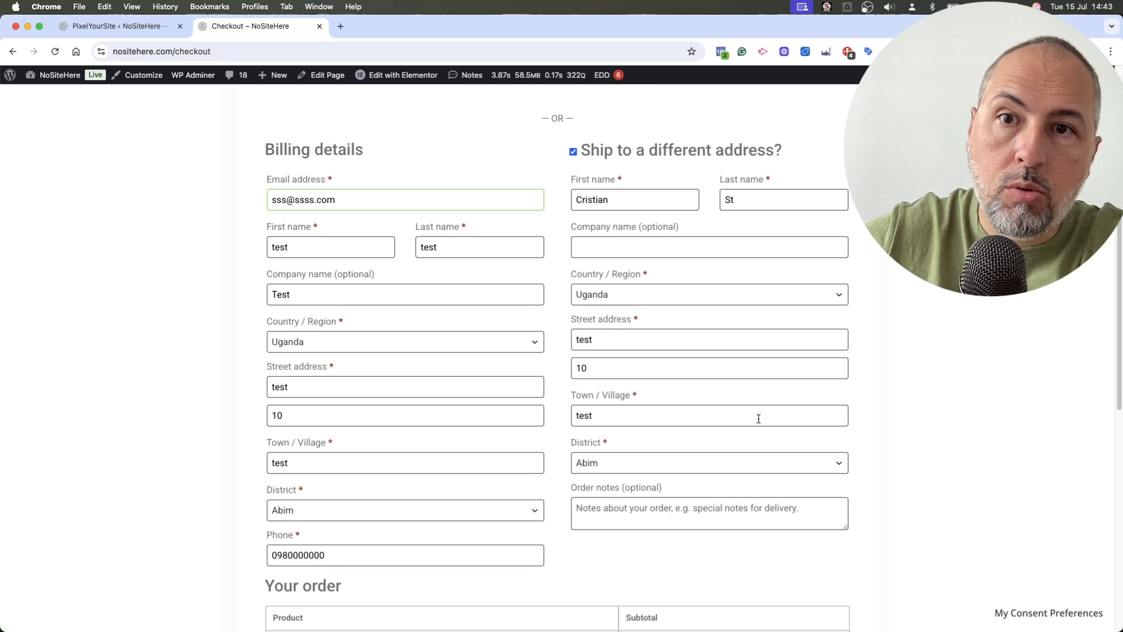
pyautogui.scroll(1, 759, 419)
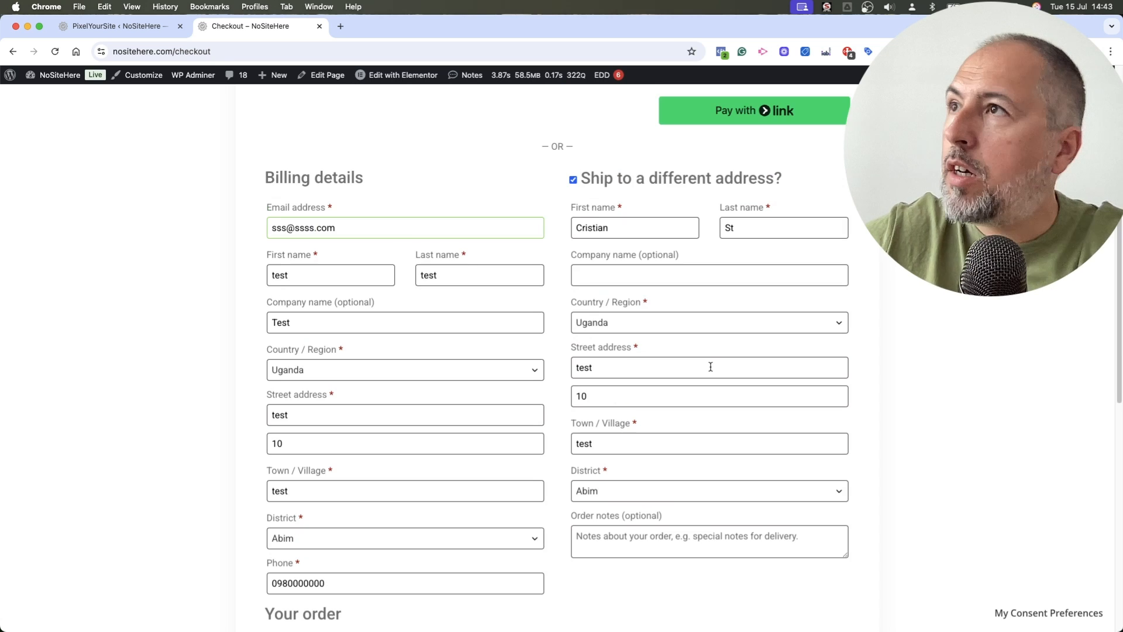
pyautogui.click(573, 181)
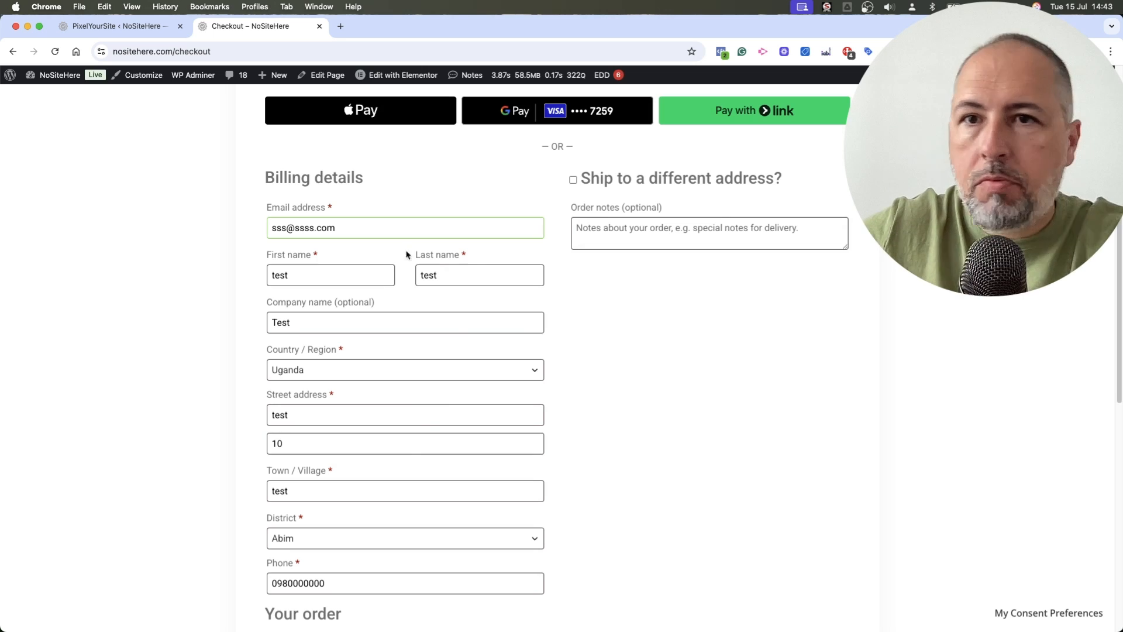
# Step: Return to the ShippingInfo event and choose billing_last_name as the trigger's form field
pyautogui.click(149, 27)
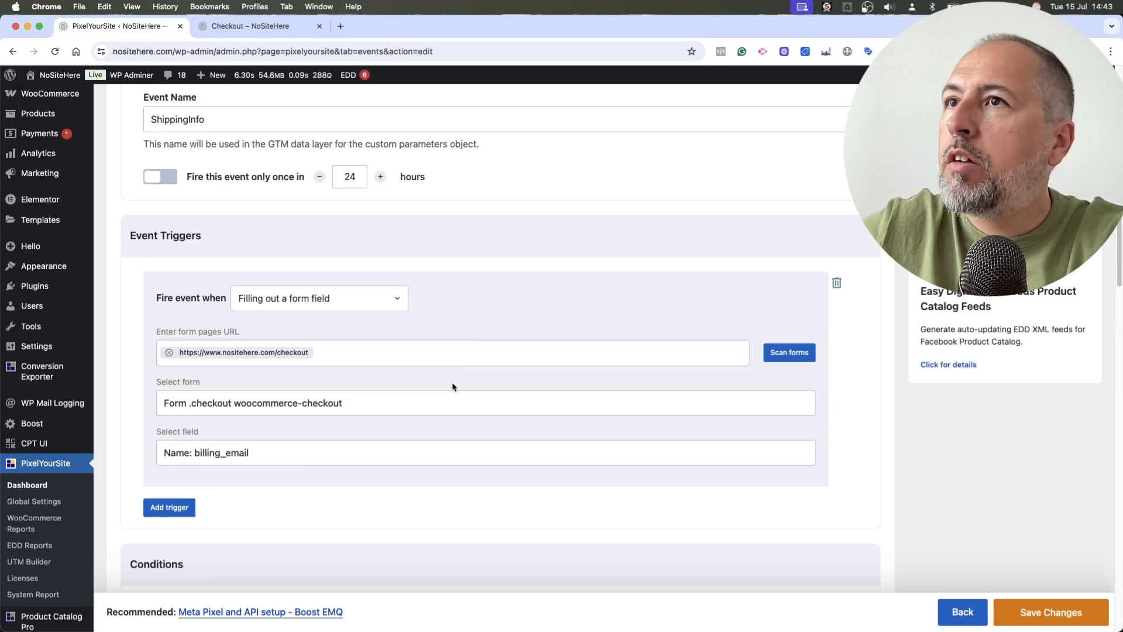
pyautogui.click(304, 457)
pyautogui.click(334, 575)
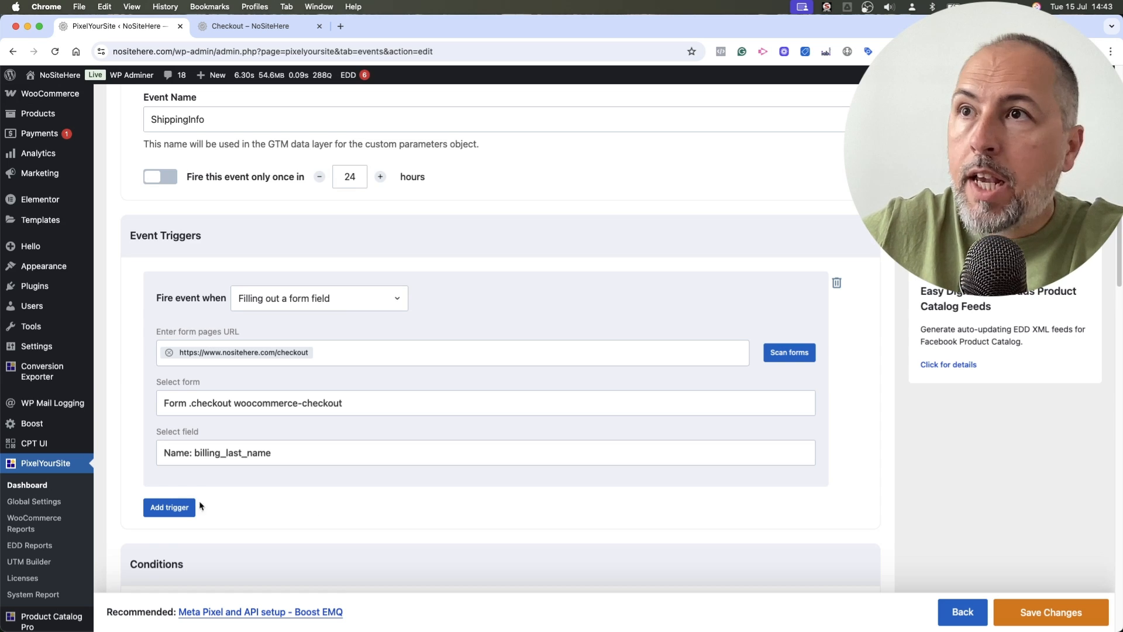
# Step: Add a second trigger, try shipping_company as the first trigger's field, and delete the second trigger
pyautogui.click(171, 507)
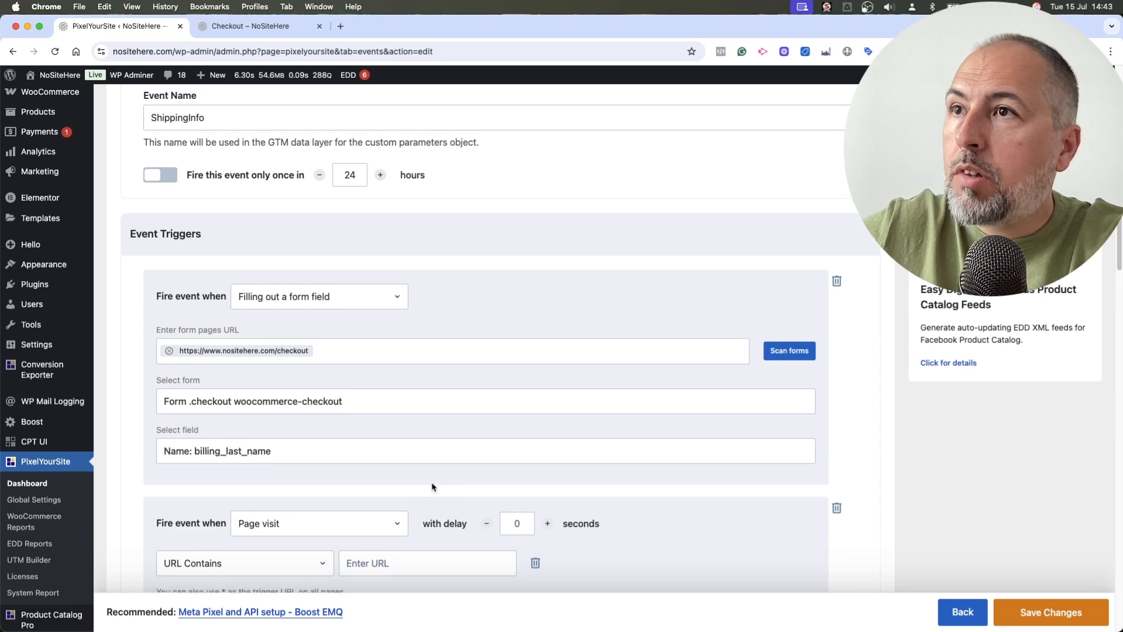
pyautogui.scroll(-1, 362, 297)
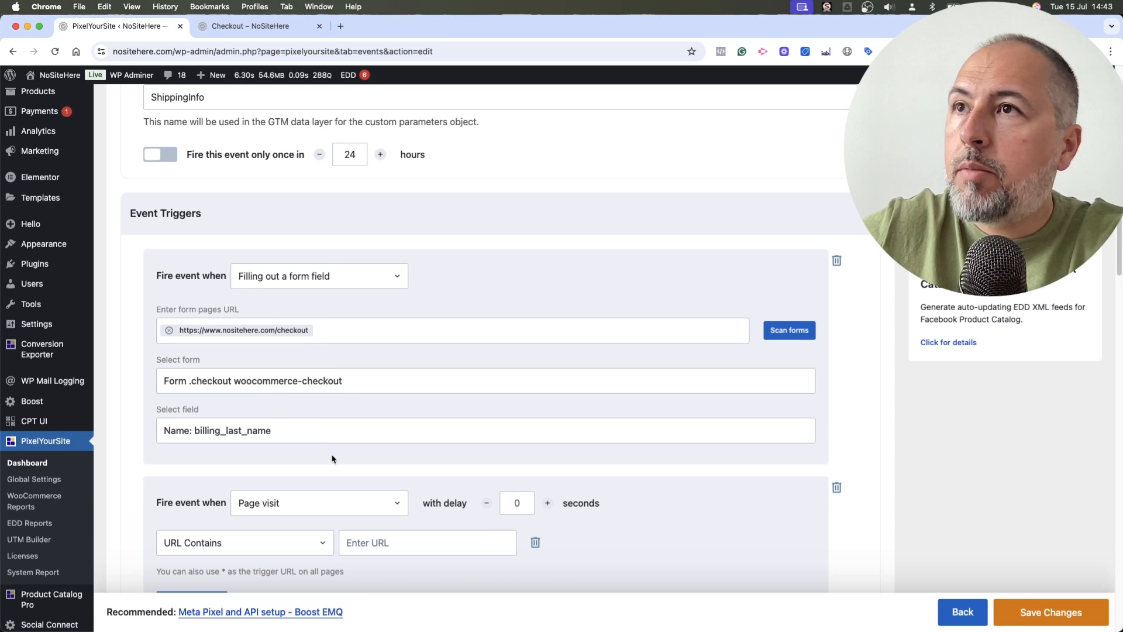
pyautogui.click(279, 431)
pyautogui.scroll(-5, 326, 504)
pyautogui.scroll(-1, 327, 506)
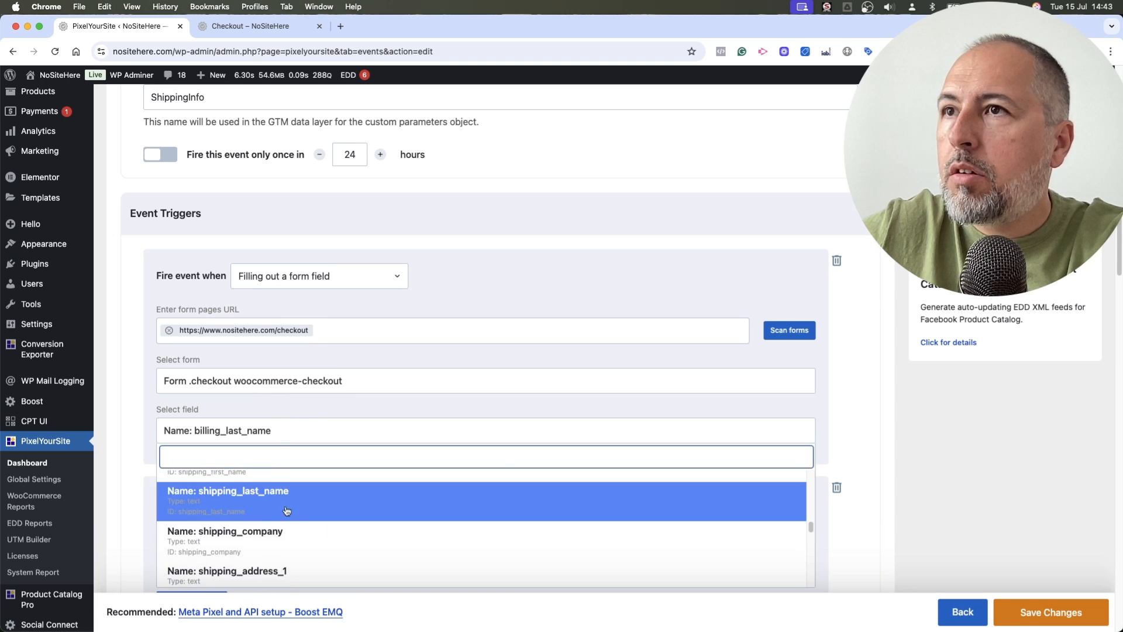
pyautogui.click(275, 529)
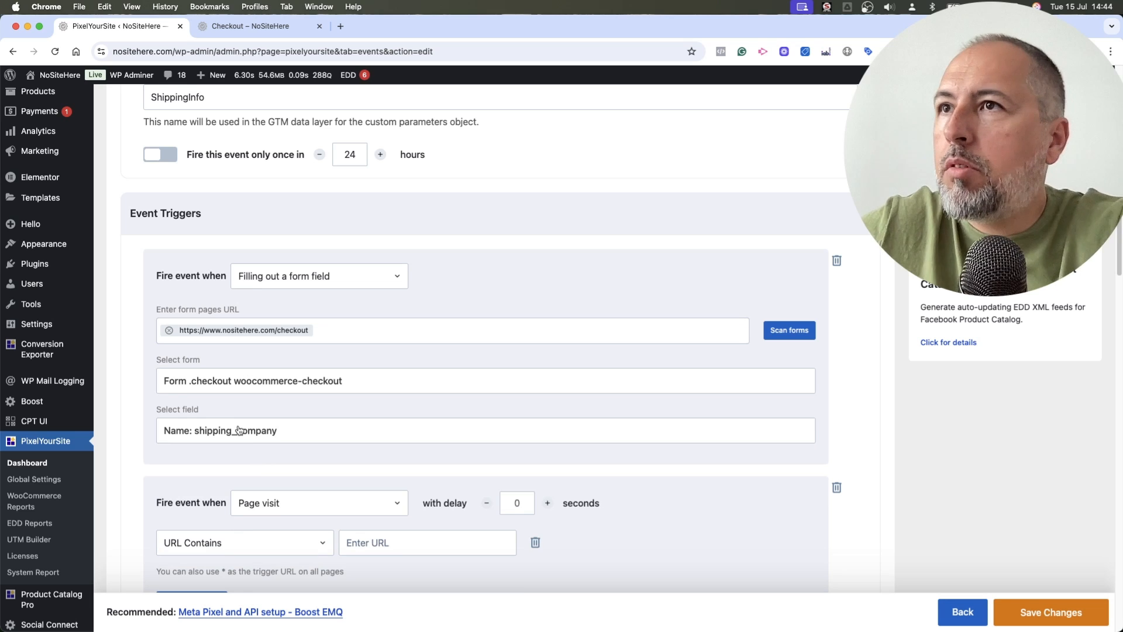
pyautogui.click(837, 490)
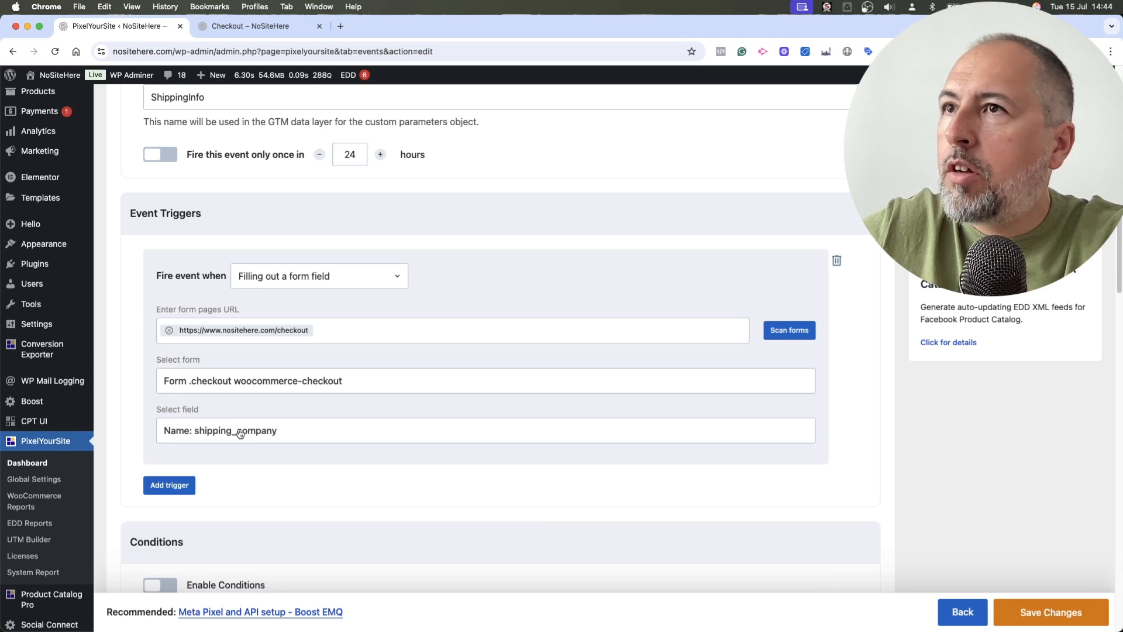
# Step: Set the form-field trigger's field back to billing_last_name
pyautogui.click(242, 433)
pyautogui.scroll(5, 248, 495)
pyautogui.scroll(5, 246, 467)
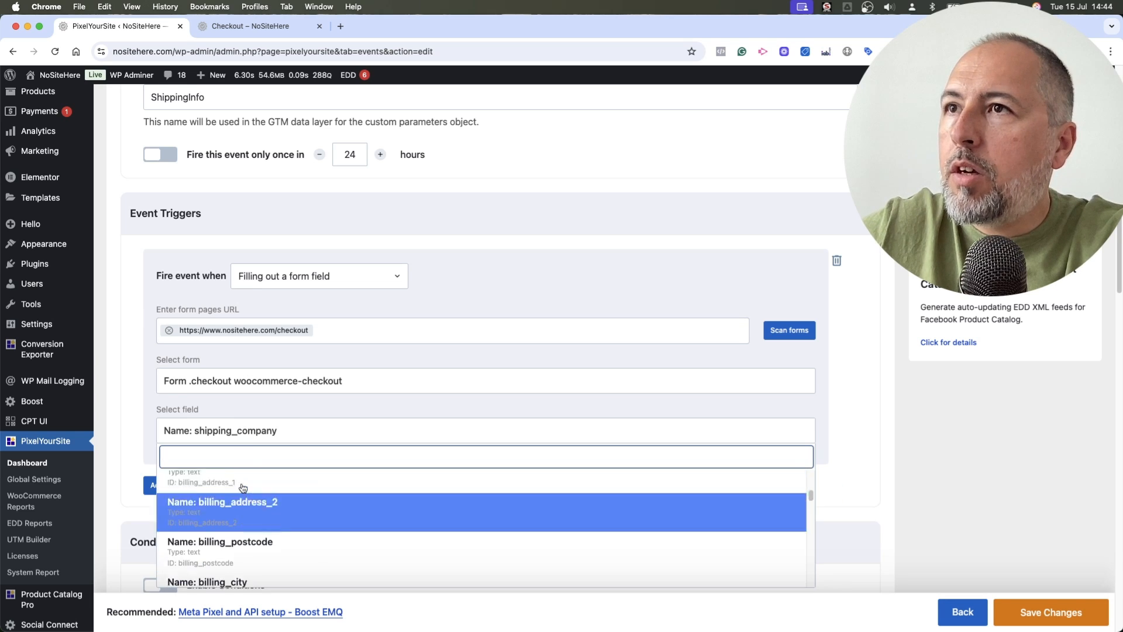
pyautogui.click(246, 555)
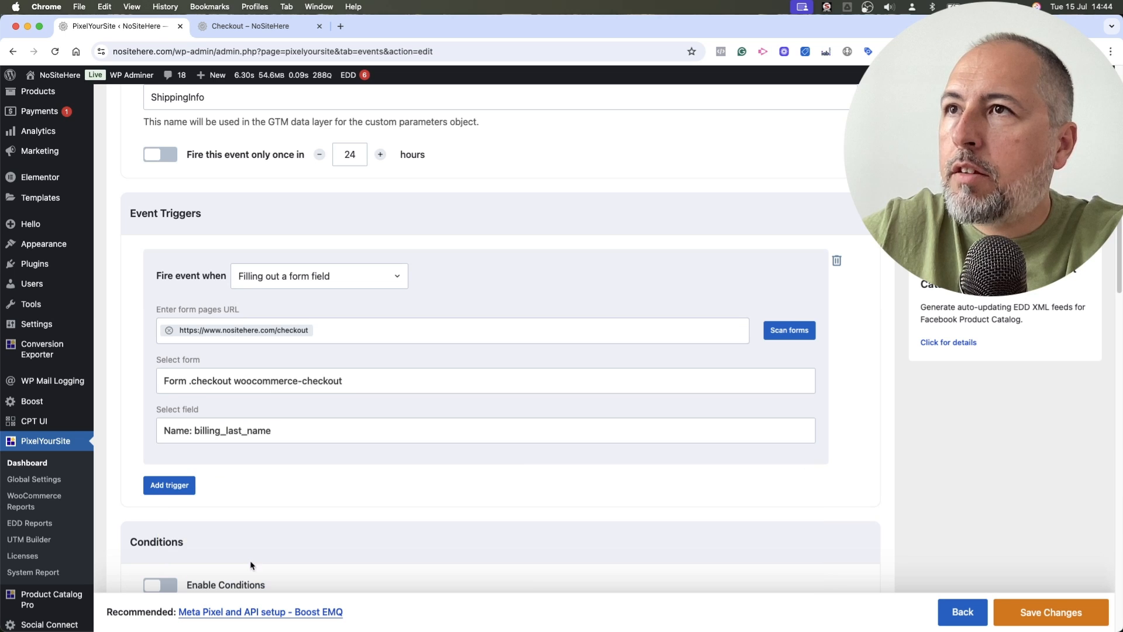
# Step: Expand the event's Google Tags settings and enable the event on Google Tags
pyautogui.scroll(-4, 456, 489)
pyautogui.scroll(-6, 455, 489)
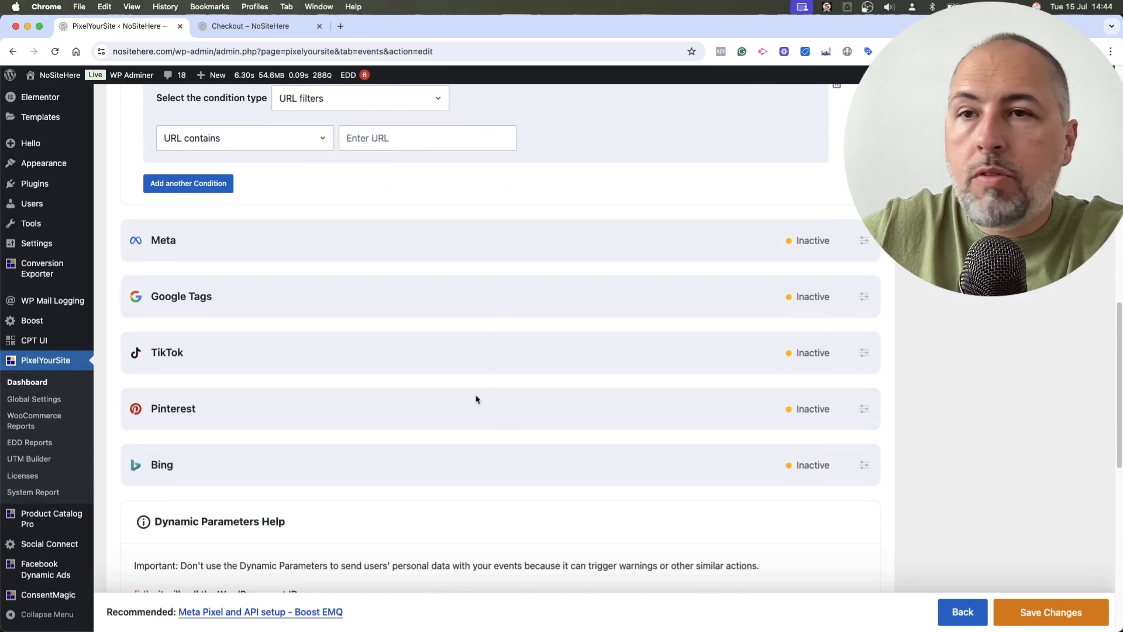
pyautogui.click(863, 298)
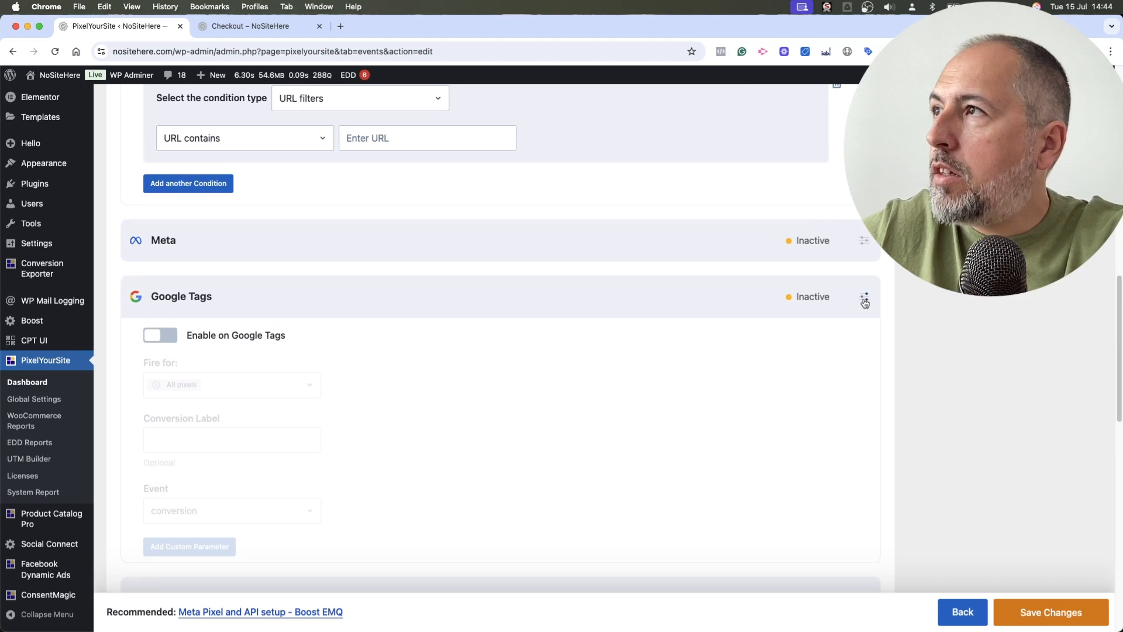
pyautogui.click(160, 333)
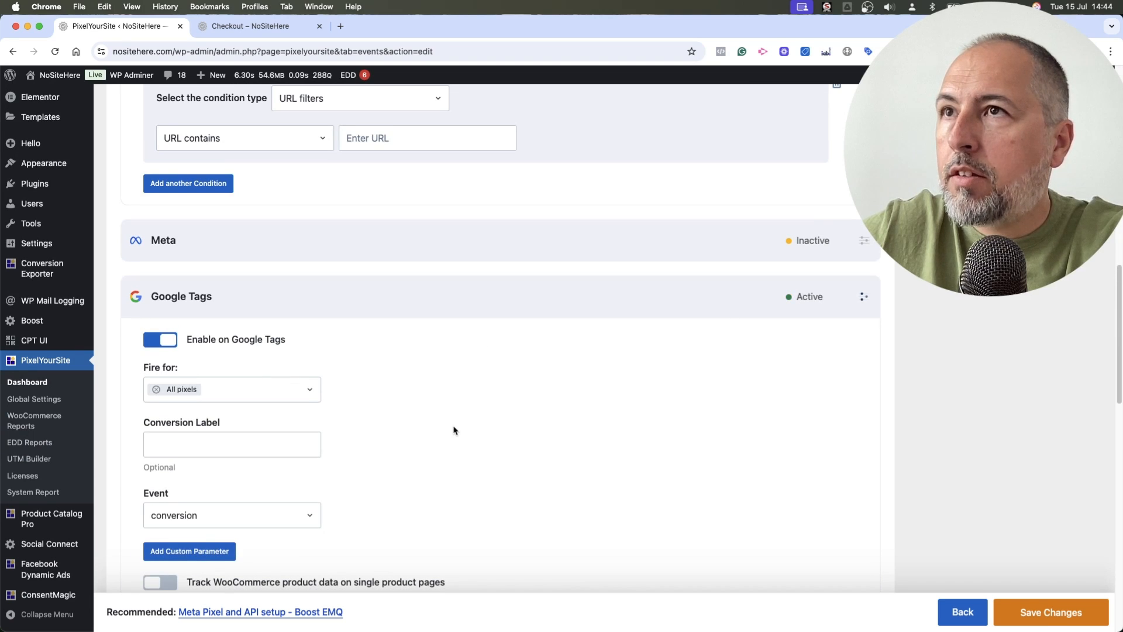
# Step: Add the global Google Analytics tag starting with G- to the tags the event fires for
pyautogui.scroll(-1, 380, 392)
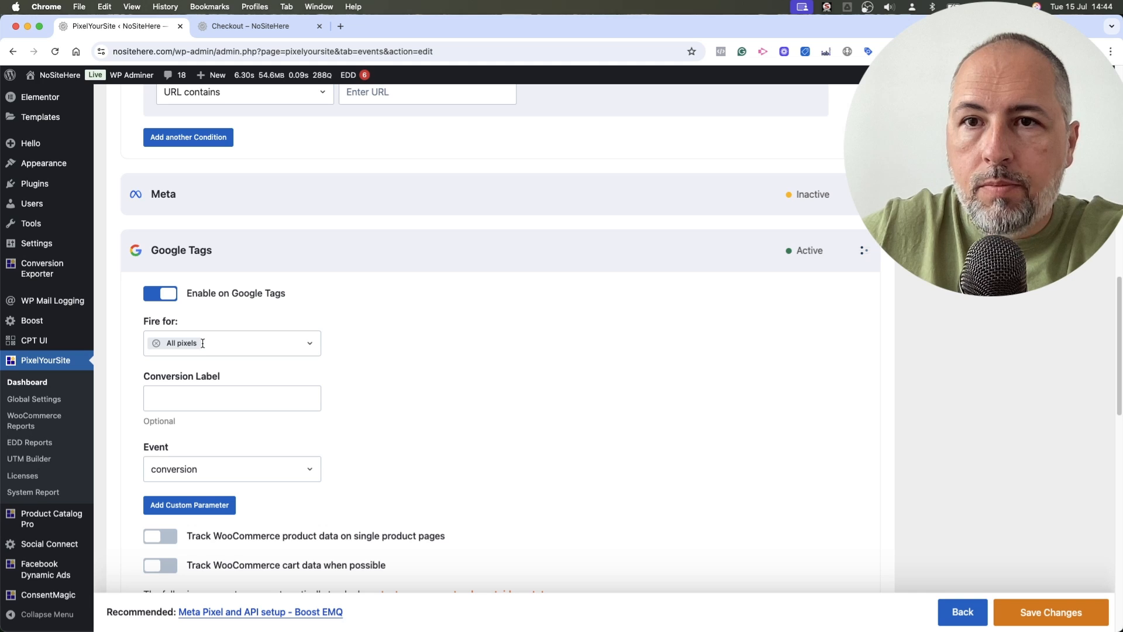
pyautogui.click(267, 343)
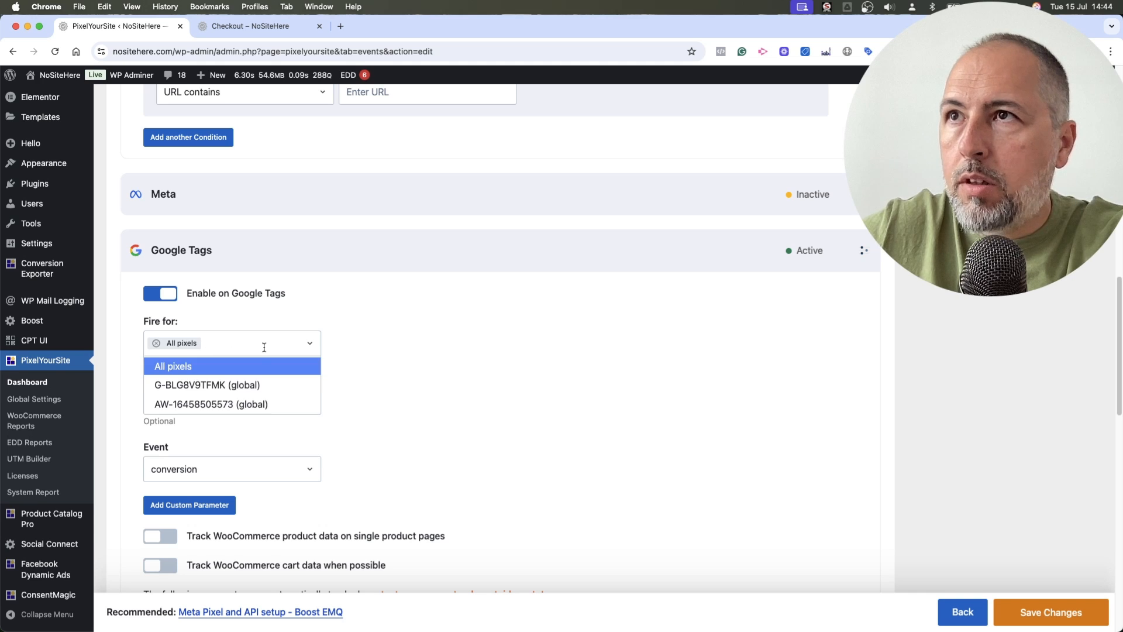
pyautogui.click(215, 384)
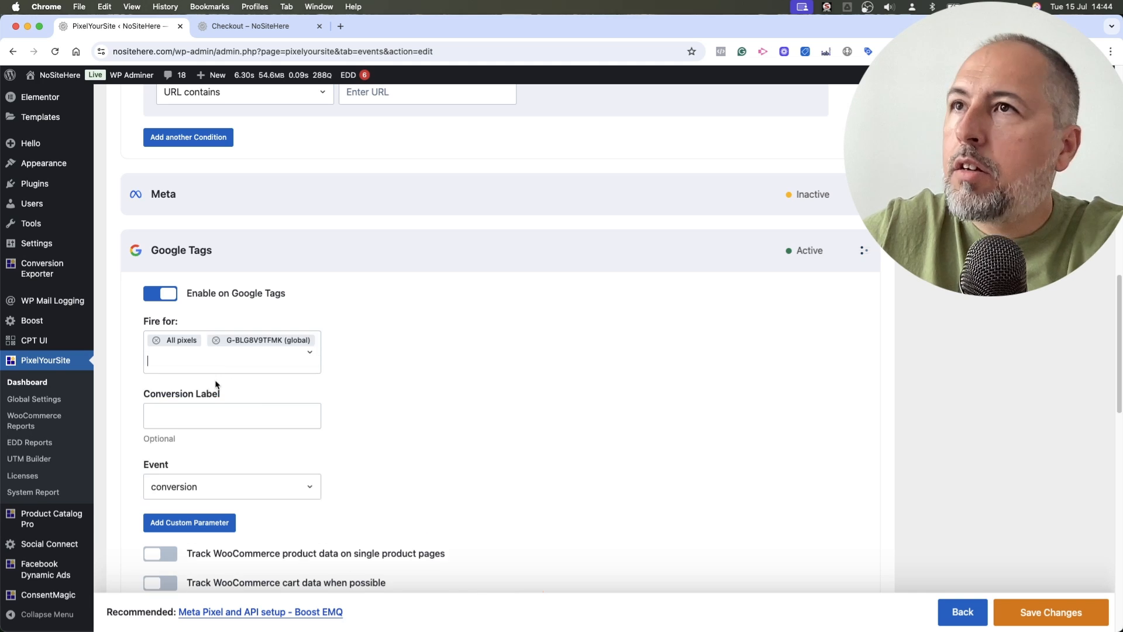
# Step: Remove All pixels from the tags the Google Tags event fires for, keeping only the global G- tag
pyautogui.click(156, 343)
pyautogui.click(392, 372)
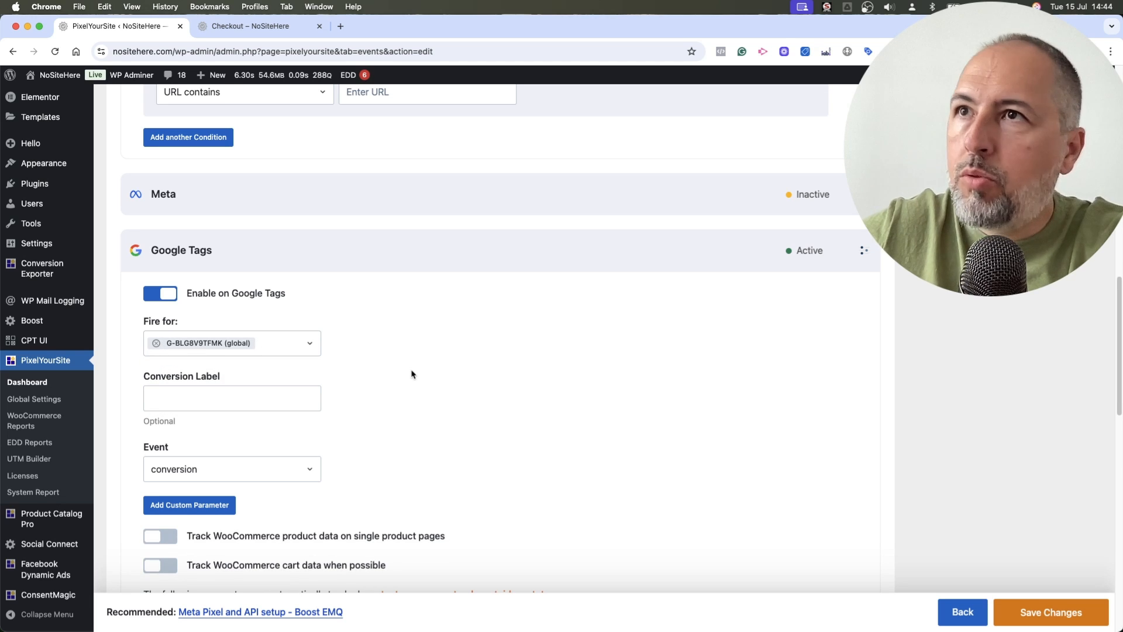
# Step: Try CustomEvent as the Google Tags event type
pyautogui.scroll(-3, 378, 404)
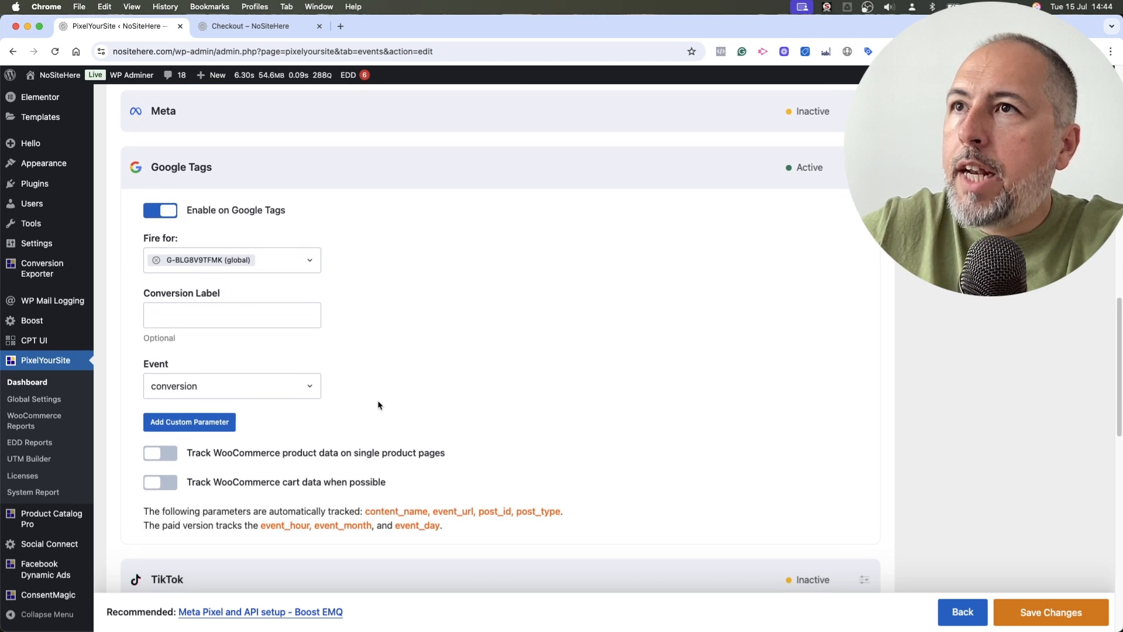
pyautogui.click(306, 378)
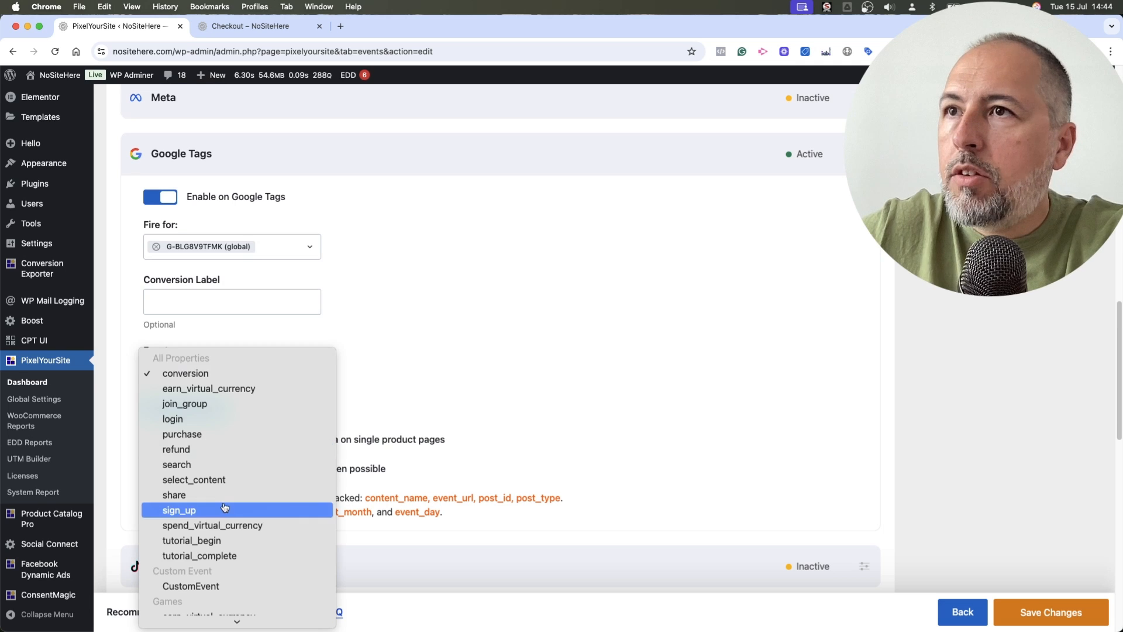
pyautogui.scroll(-5, 223, 501)
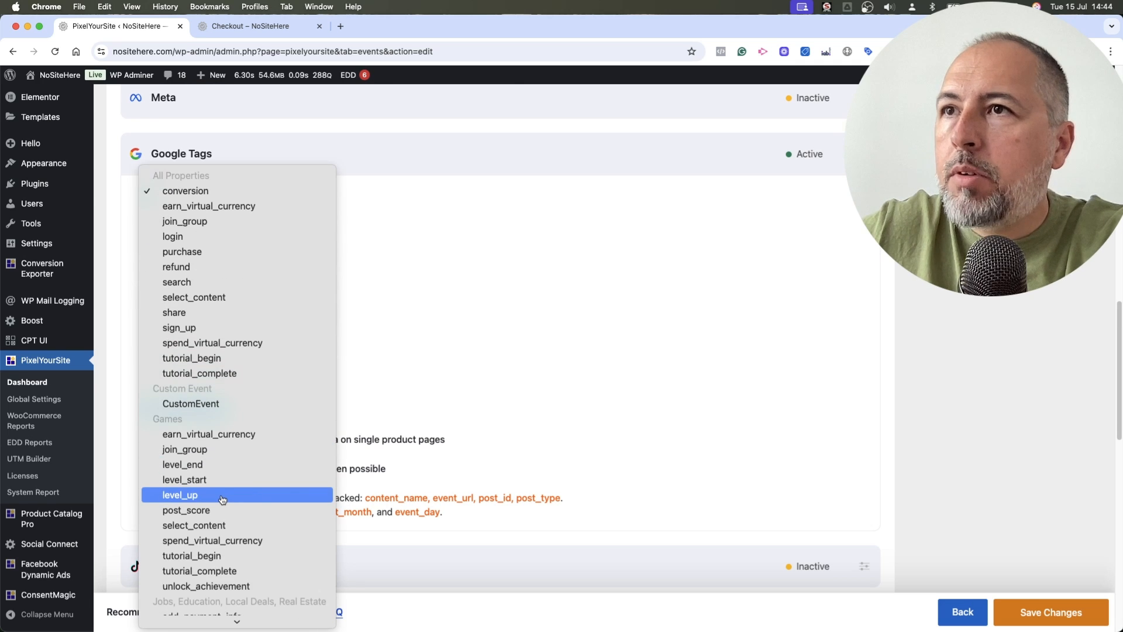
pyautogui.scroll(-1, 222, 499)
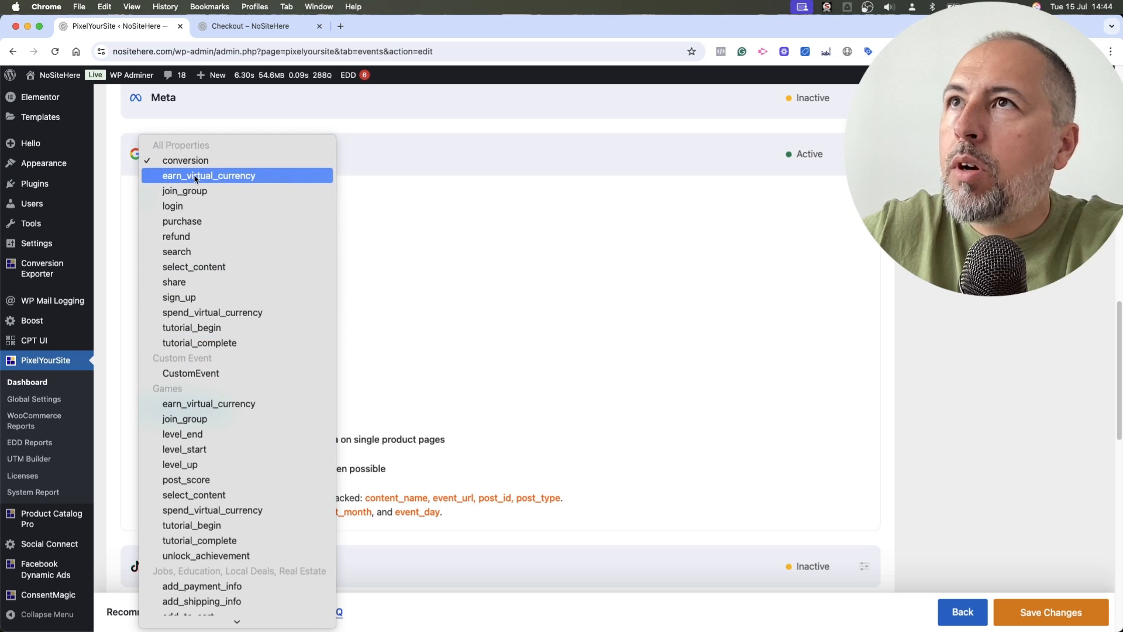
pyautogui.click(197, 373)
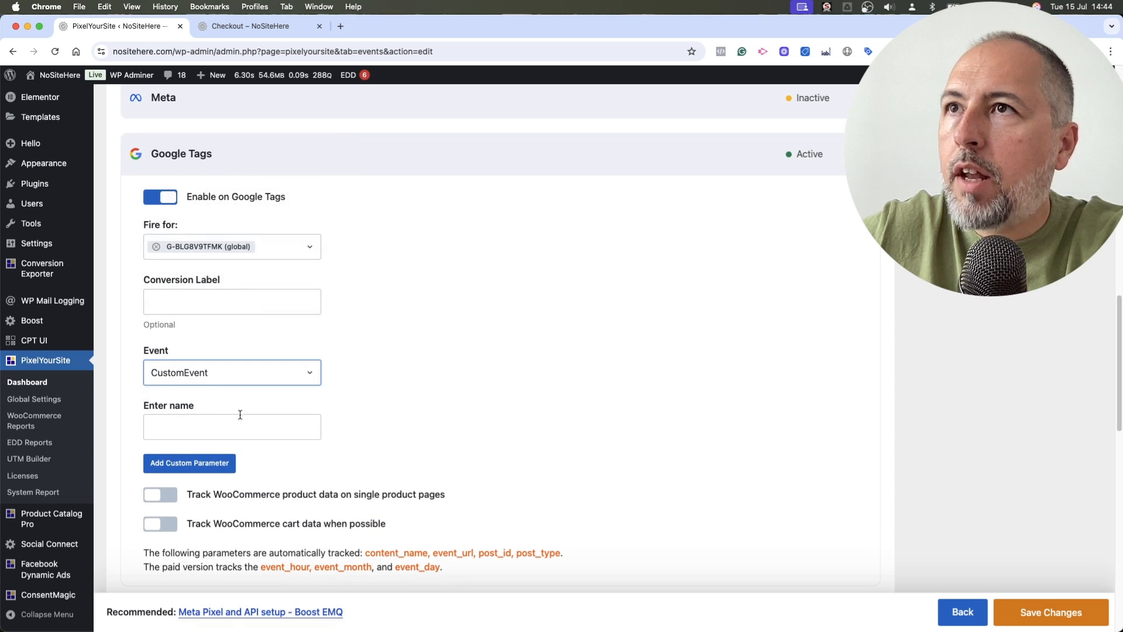
# Step: Set the Google Tags event type to add_shipping_info
pyautogui.click(210, 371)
pyautogui.scroll(-5, 220, 420)
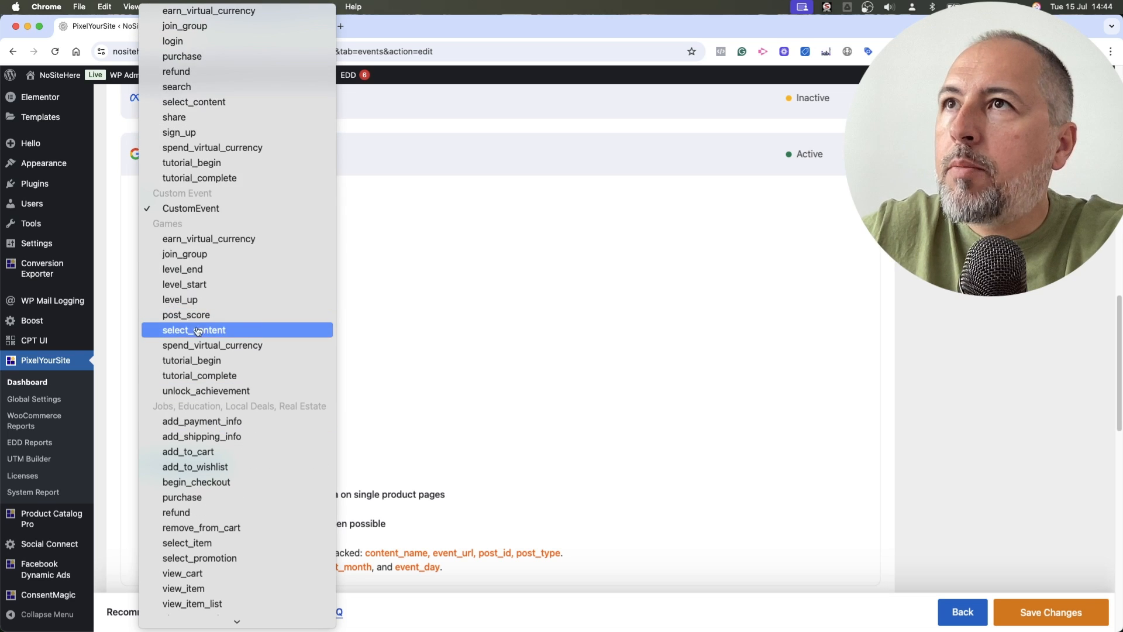
pyautogui.click(206, 436)
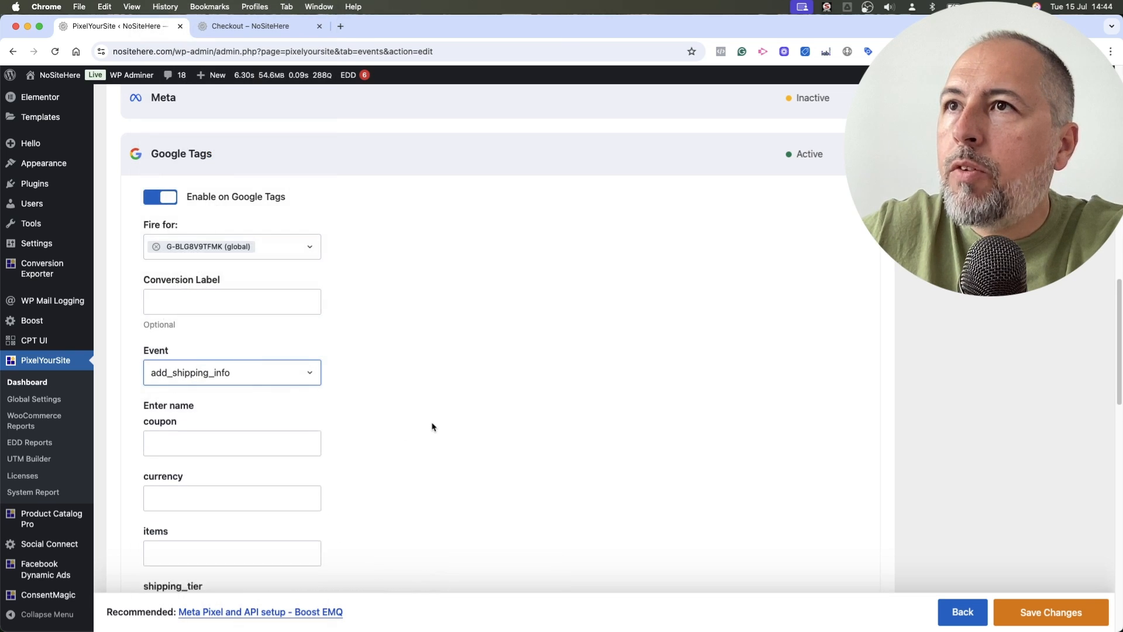
# Step: Enable tracking of WooCommerce cart data when possible for Google Tags and save the event
pyautogui.scroll(-2, 460, 358)
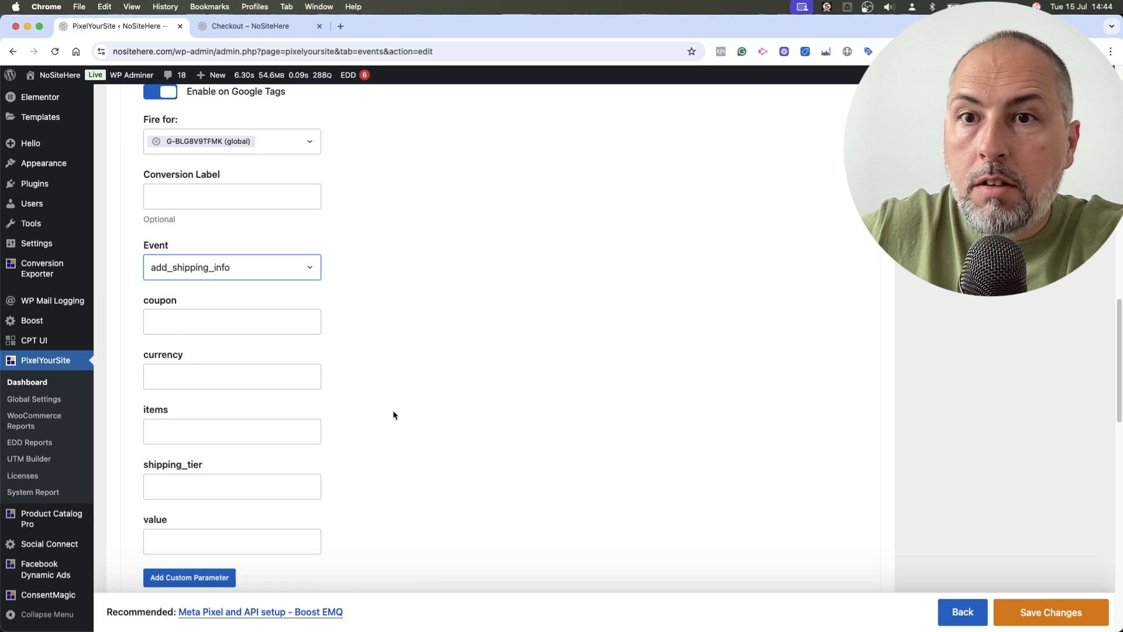
pyautogui.scroll(-3, 393, 415)
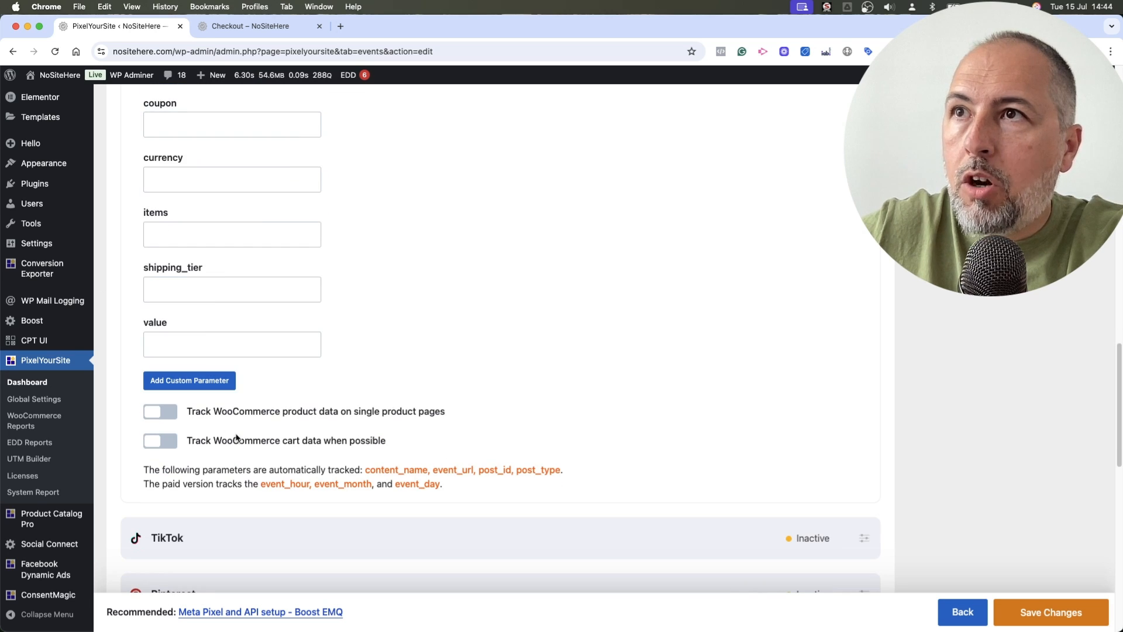
pyautogui.click(154, 446)
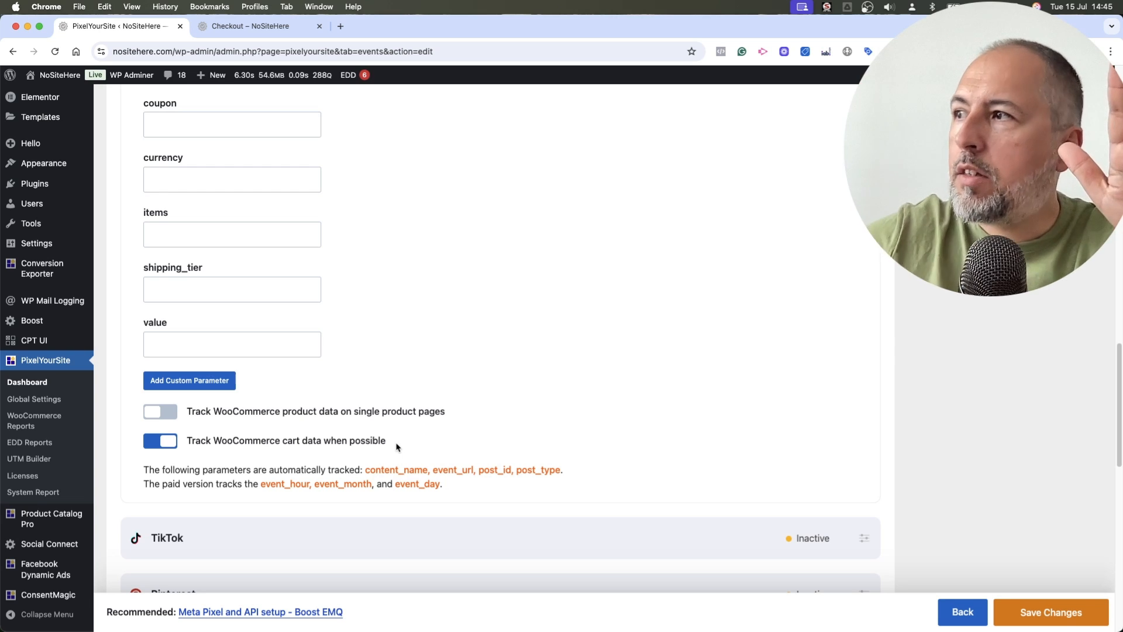
pyautogui.click(1031, 610)
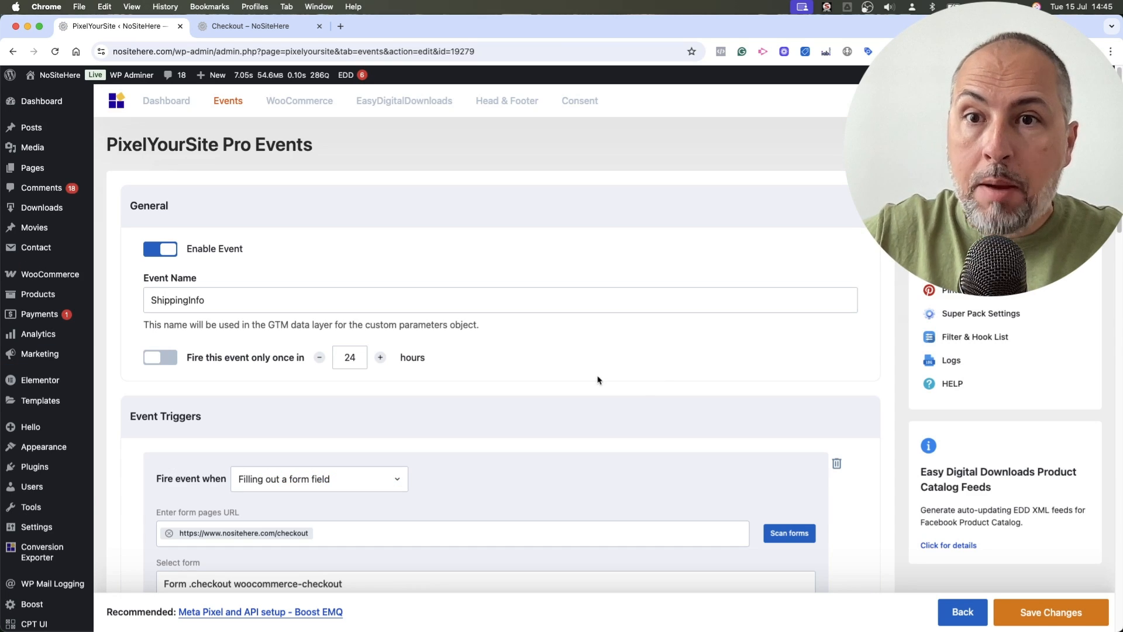
# Step: Switch to the store's open checkout page and choose Credit / Debit Card as the payment method
pyautogui.click(263, 27)
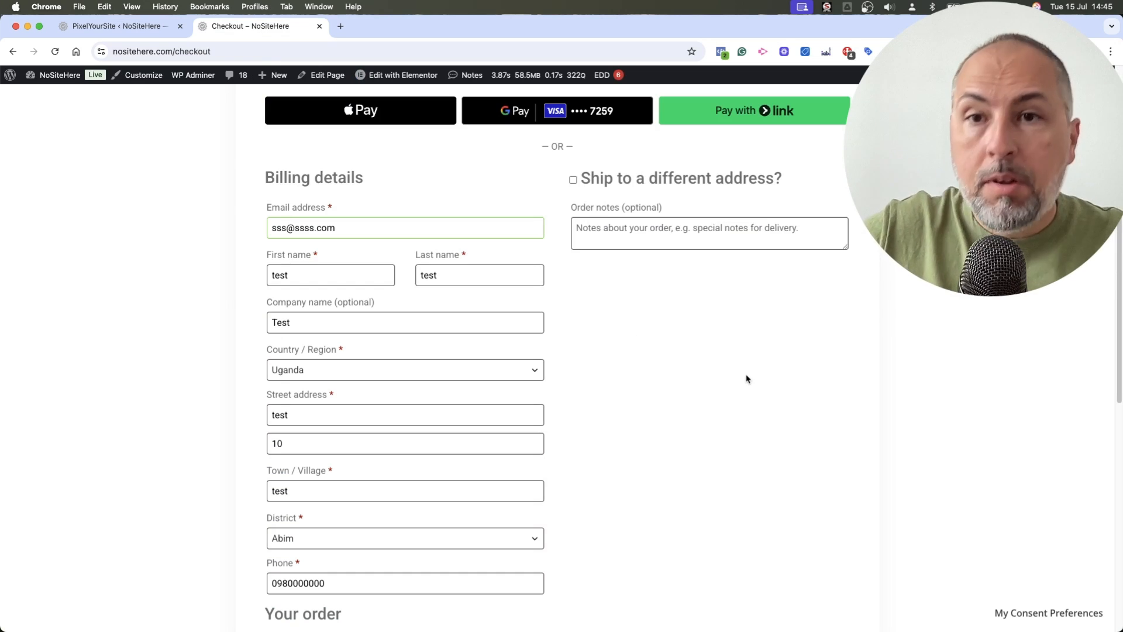
pyautogui.scroll(5, 745, 378)
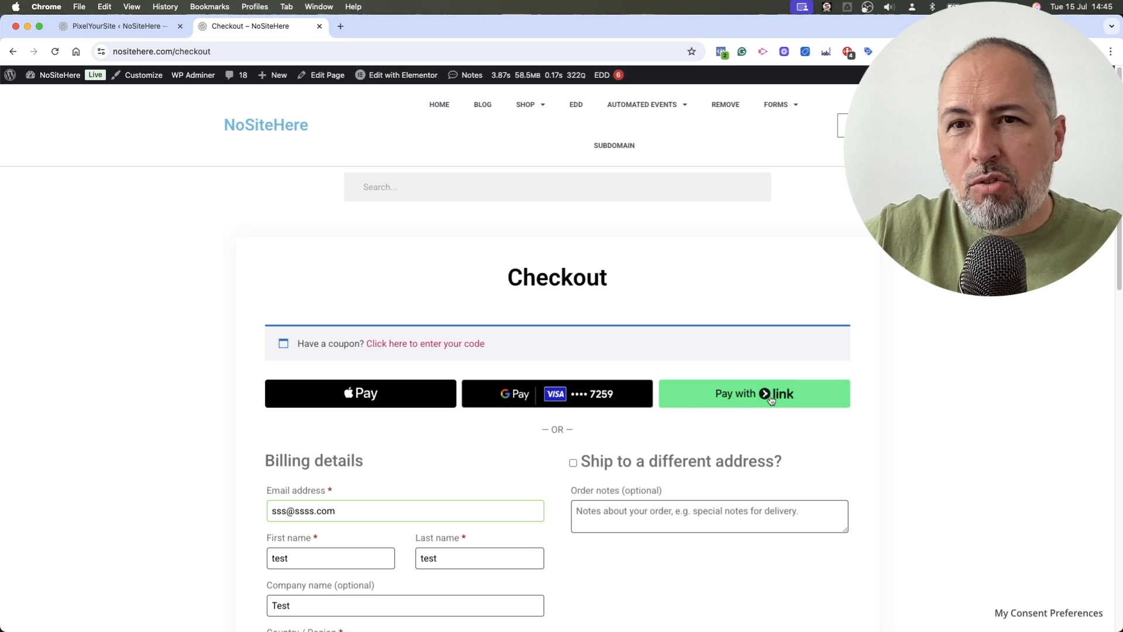
pyautogui.scroll(-15, 967, 433)
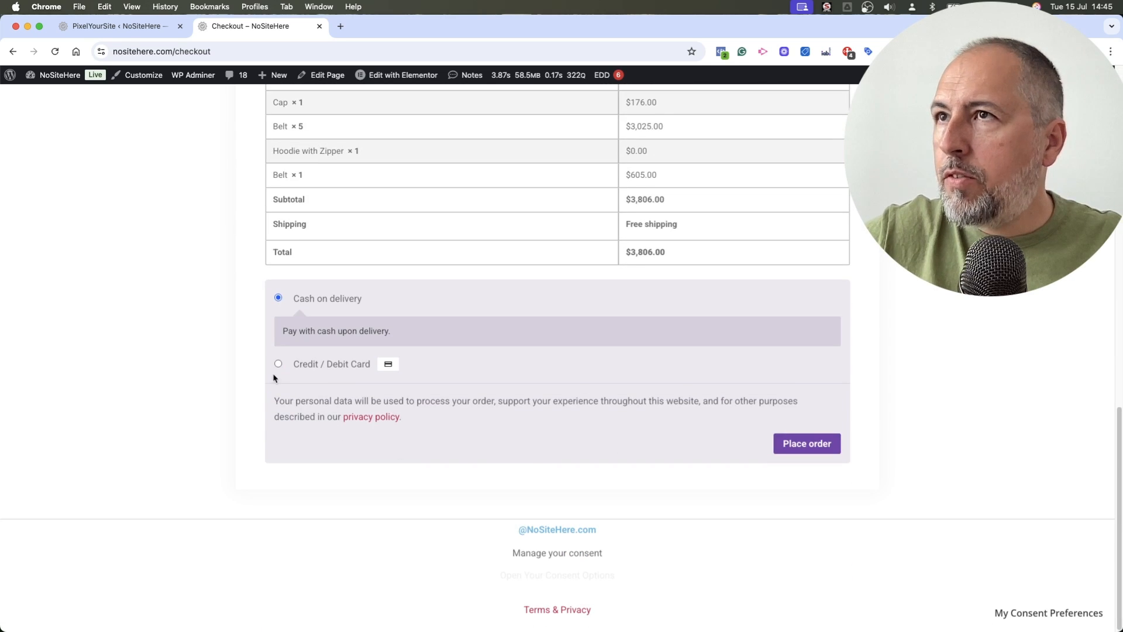
pyautogui.click(278, 364)
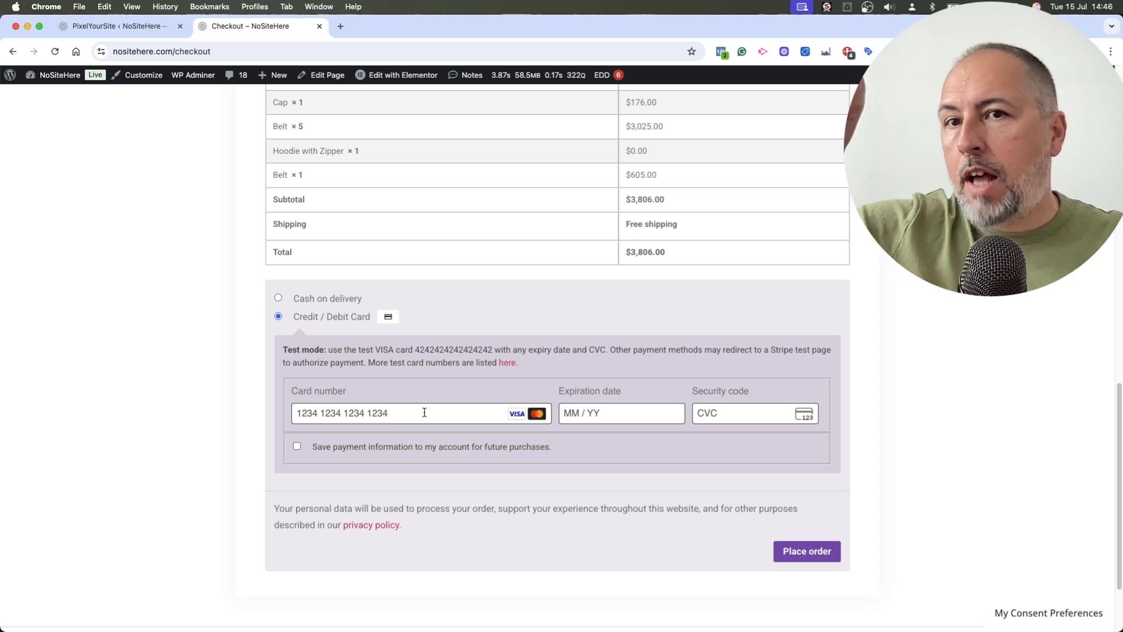
pyautogui.scroll(15, 473, 371)
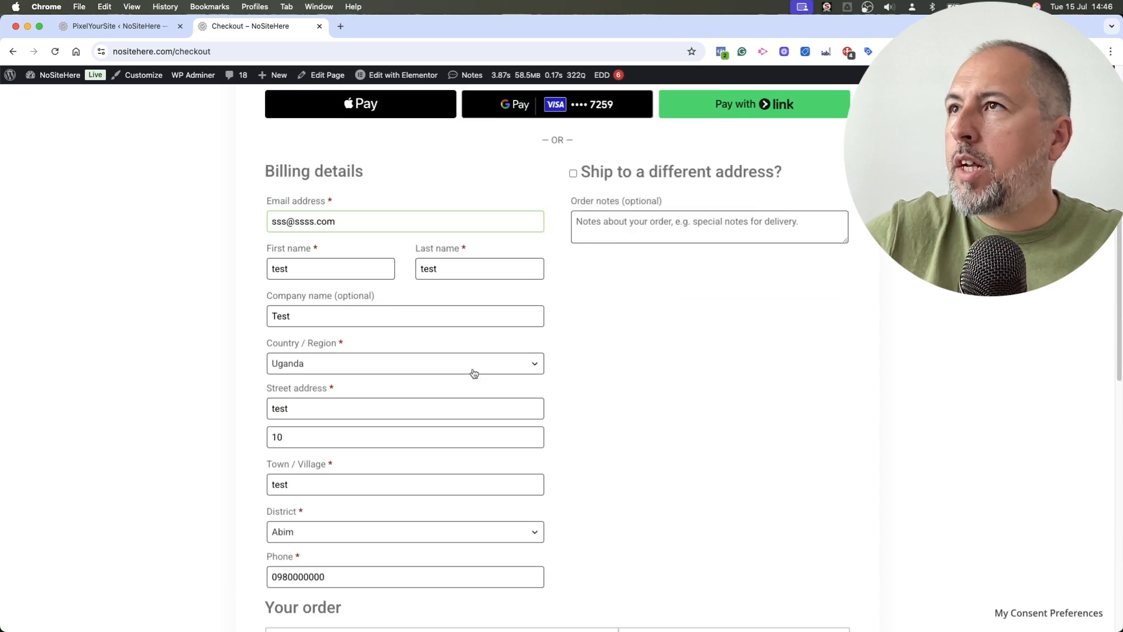